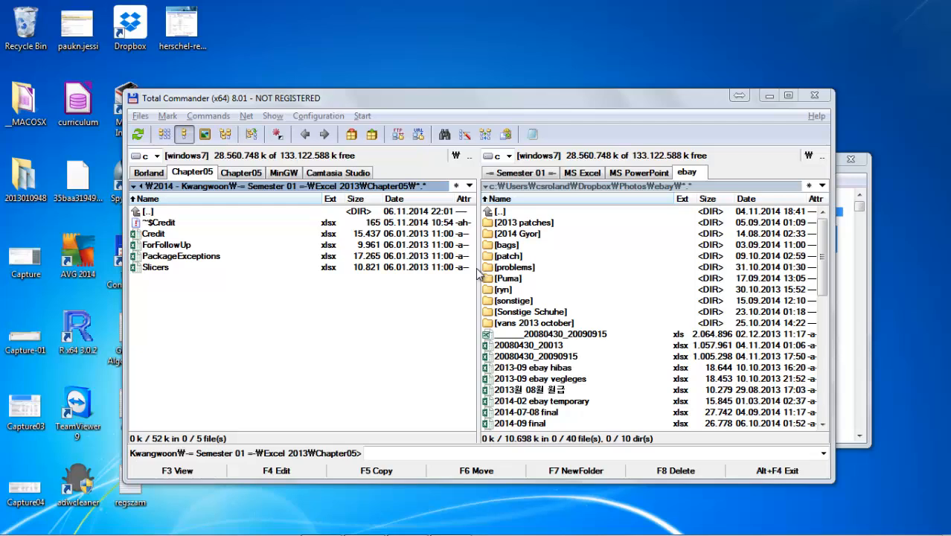
Go up to the Excel 2013 folder, enter Chapter06 and open the ShippingSummary workbook
double_click(260, 214)
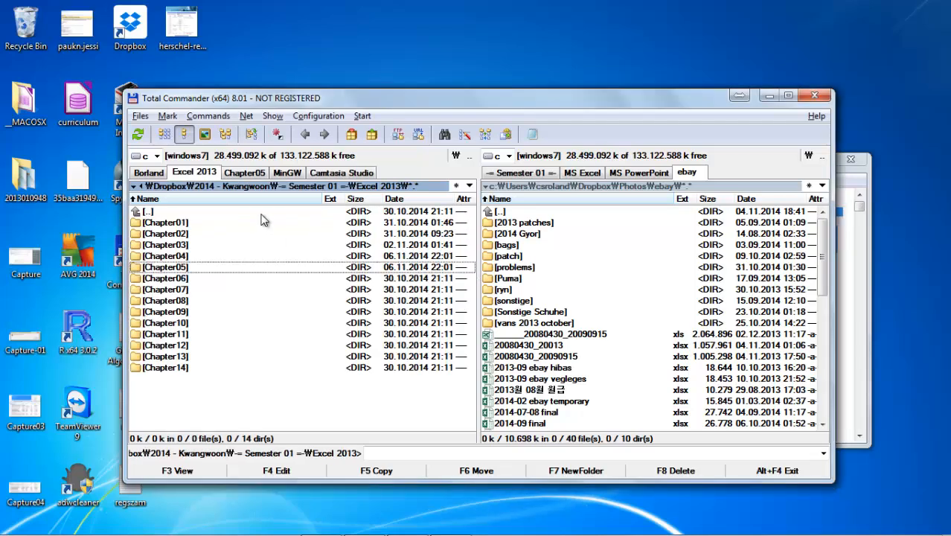
key(Down)
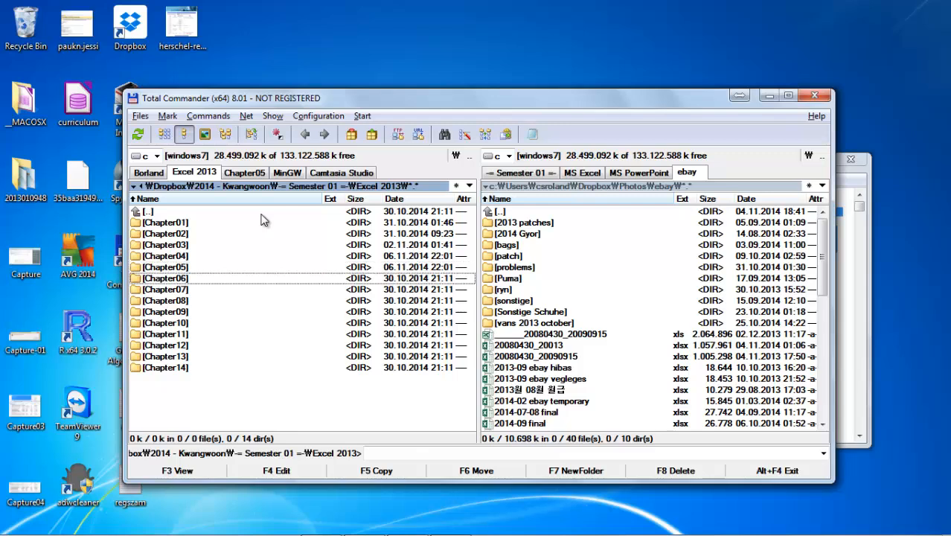
key(Return)
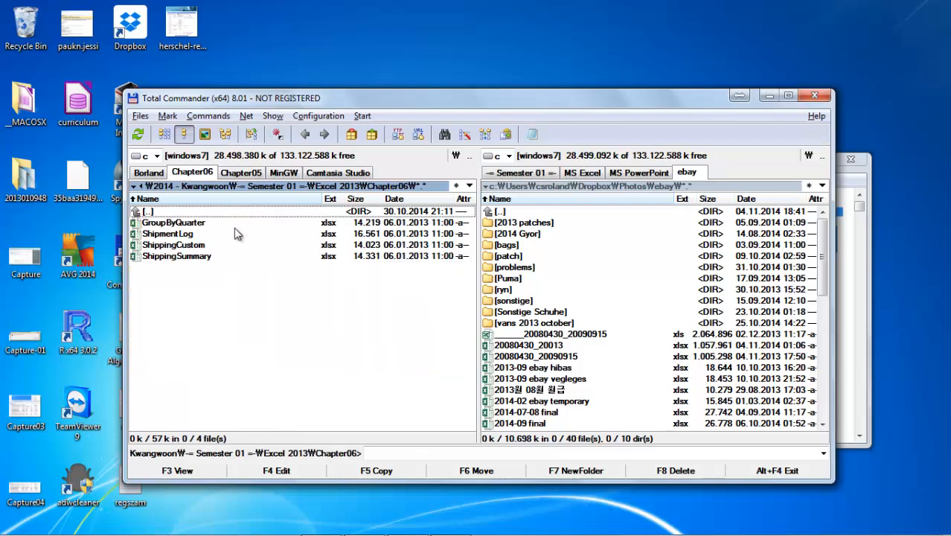
double_click(223, 254)
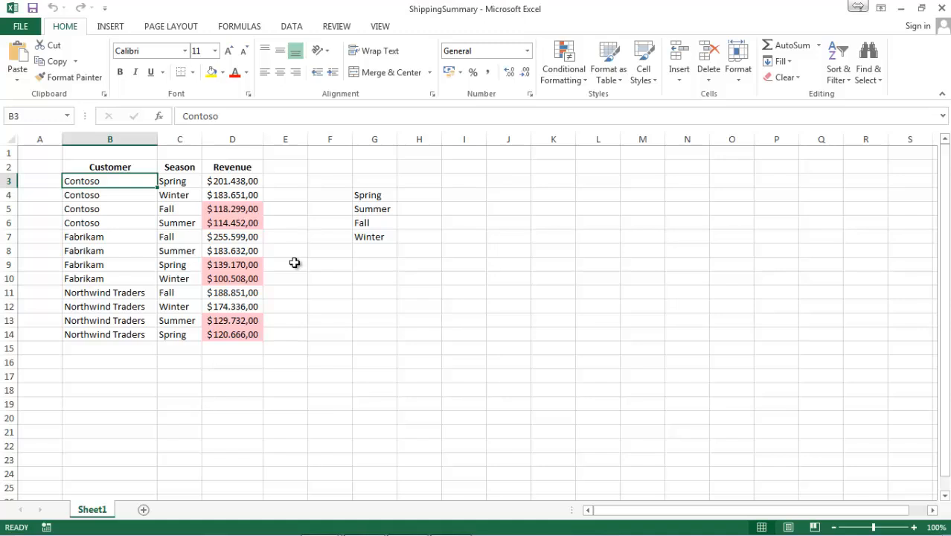
Sort the shipping data by the Season column from A to Z
click(193, 180)
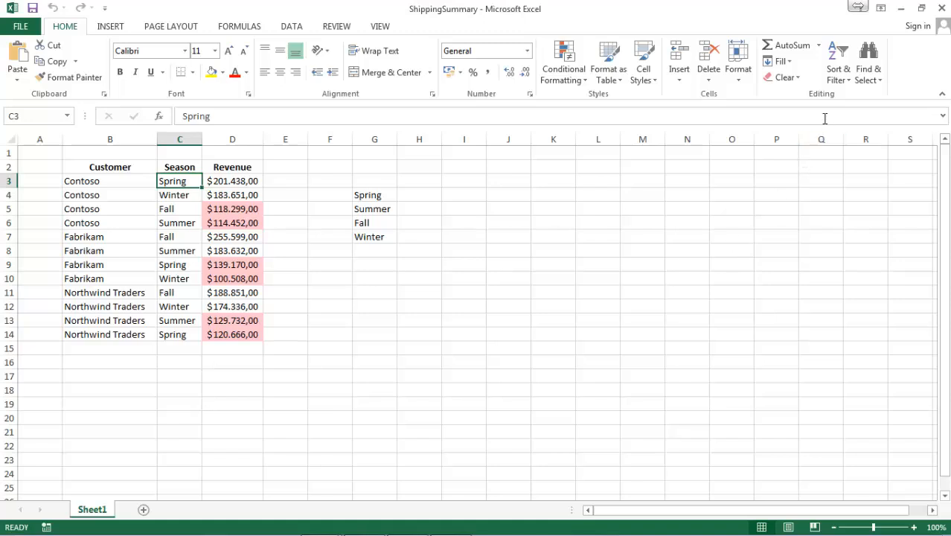
click(846, 64)
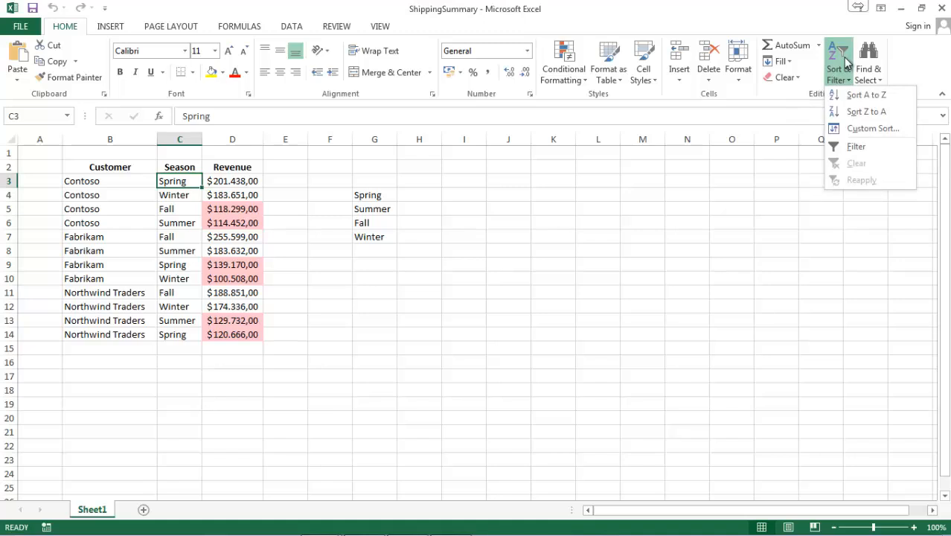
click(845, 95)
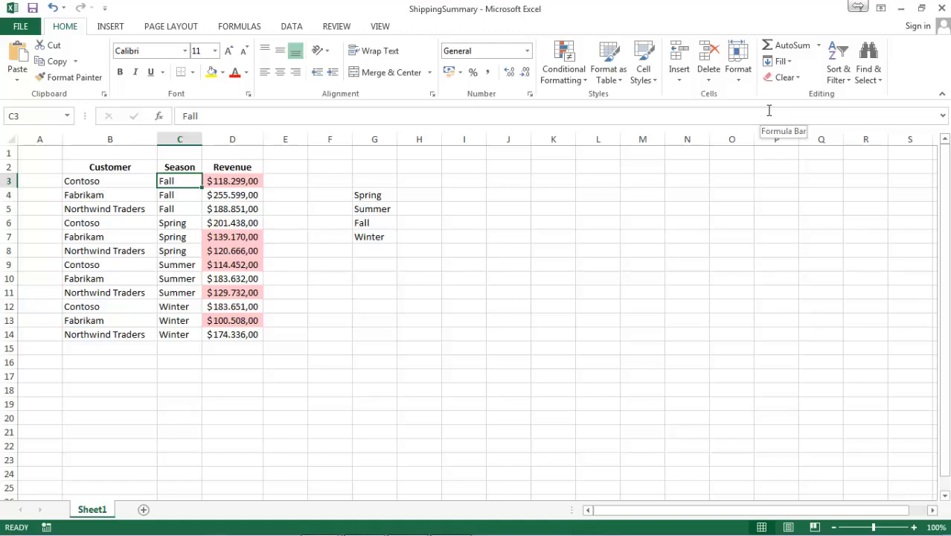
Start a custom sort of the data with Customer as the first level, sorted on values from A to Z
click(835, 78)
click(856, 128)
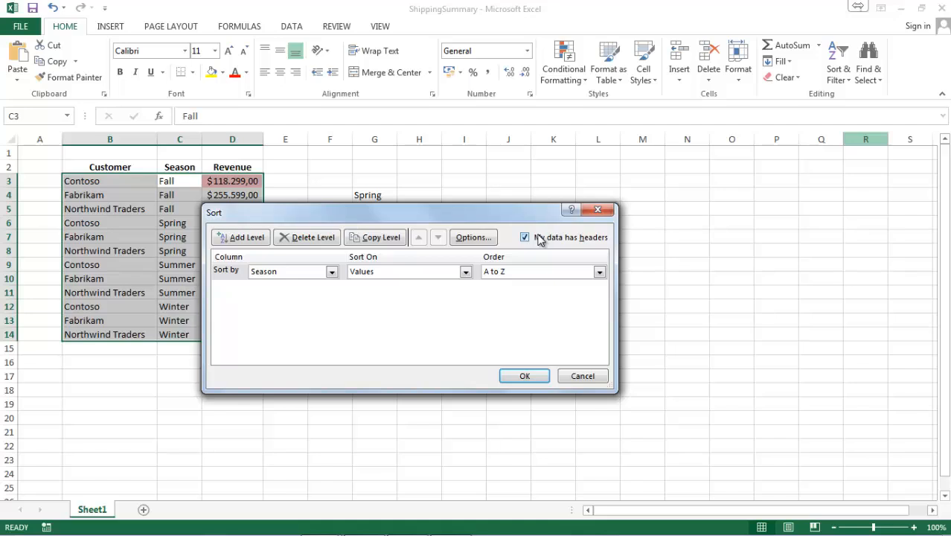
click(301, 273)
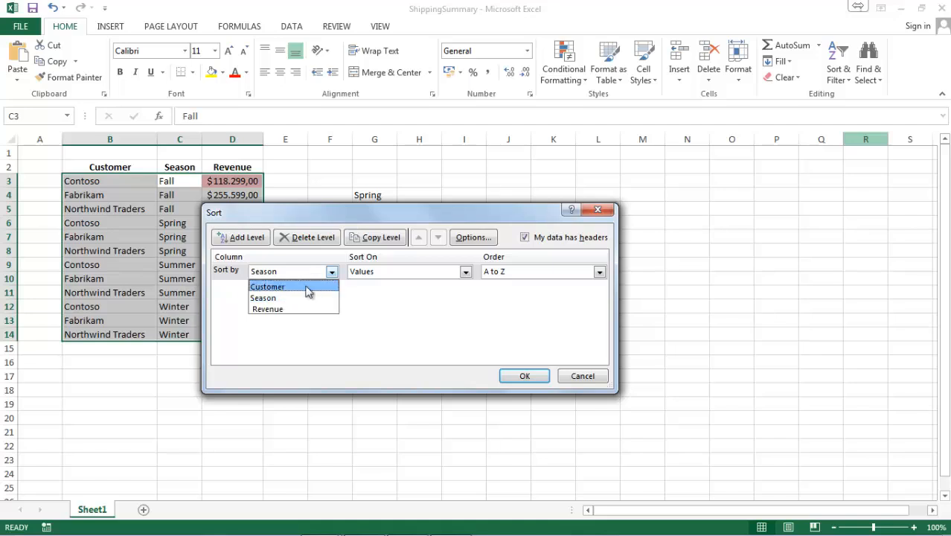
click(308, 285)
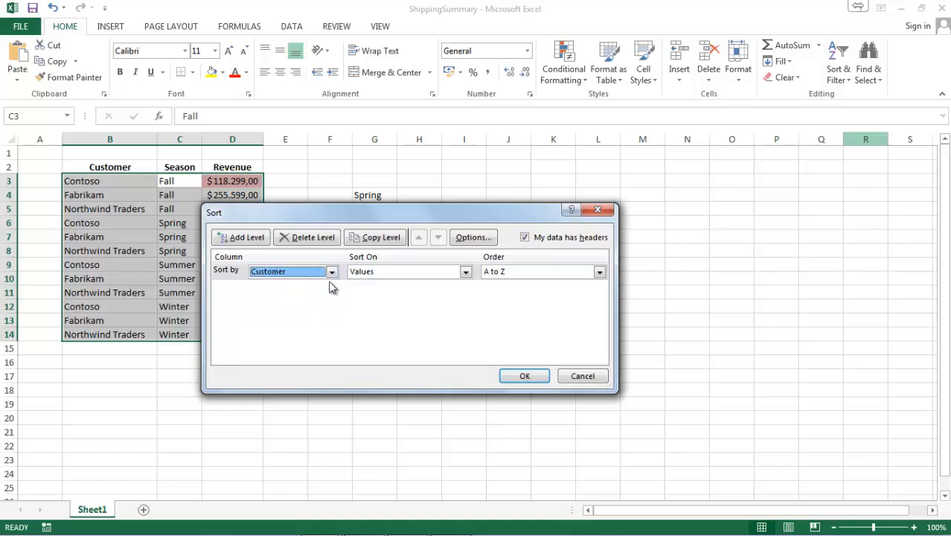
click(435, 275)
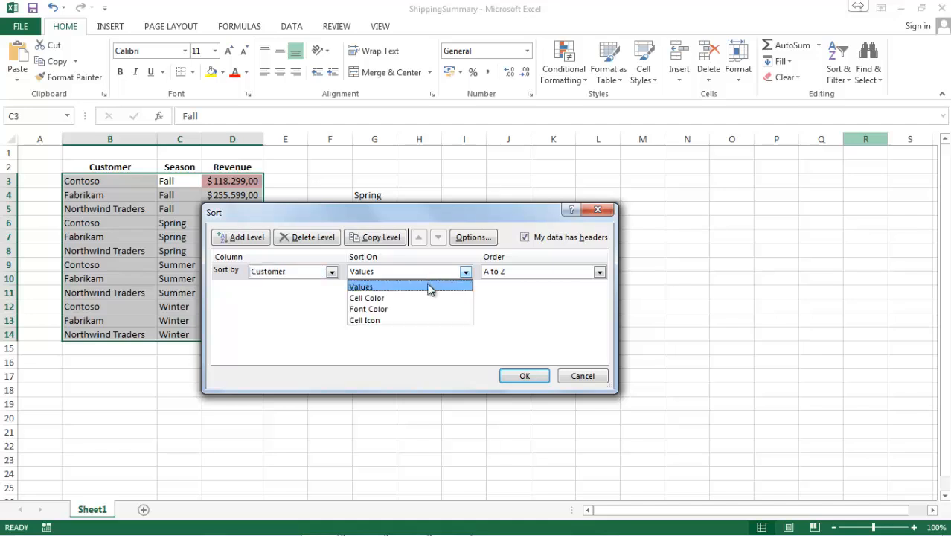
click(431, 288)
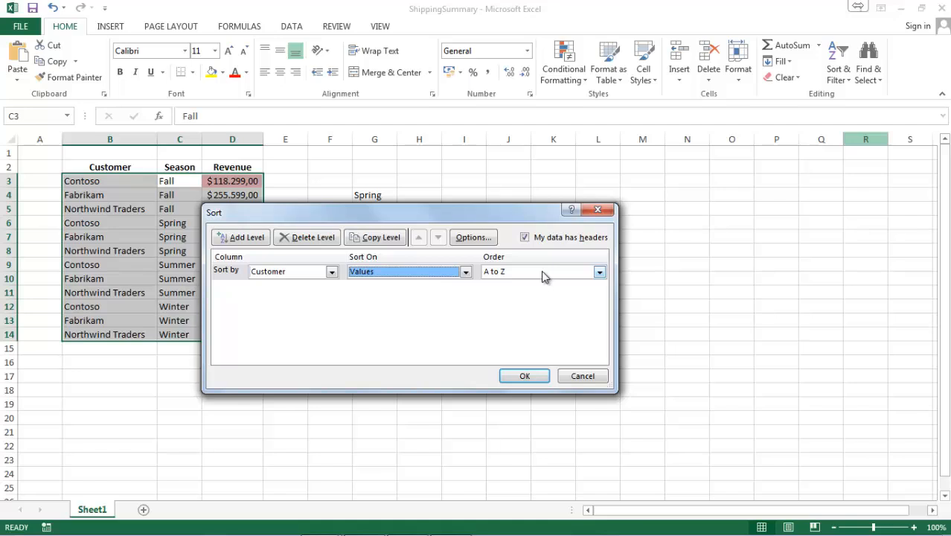
click(542, 275)
click(541, 289)
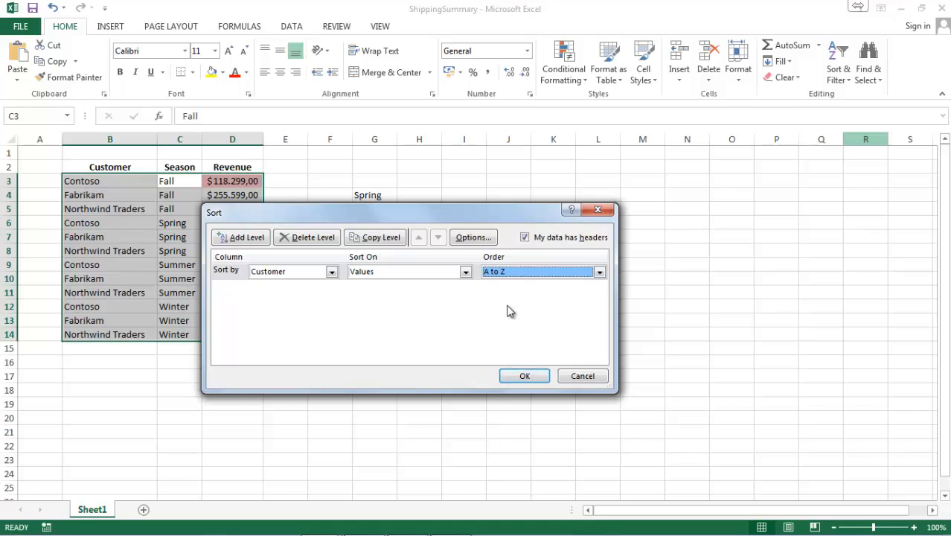
Add a second sort level for Revenue values from largest to smallest and apply the sort
click(260, 240)
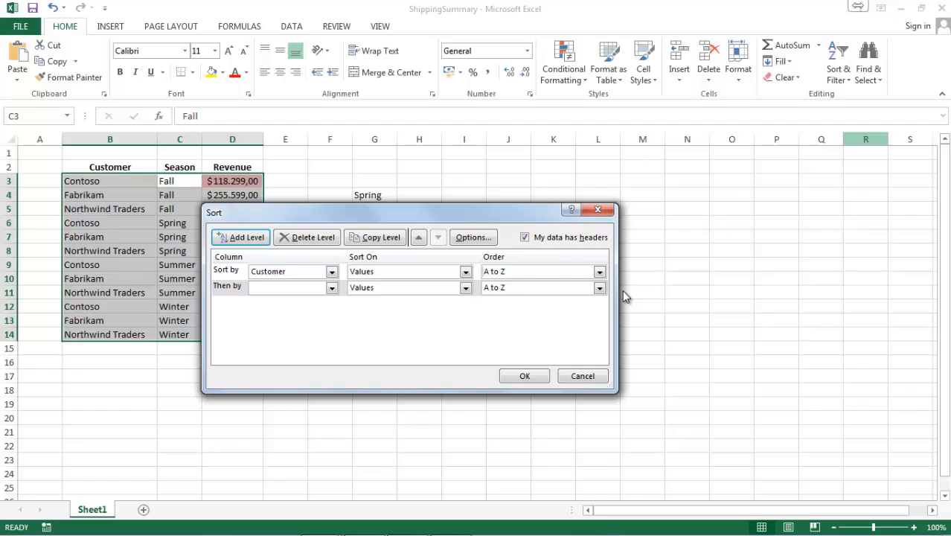
click(260, 290)
click(265, 323)
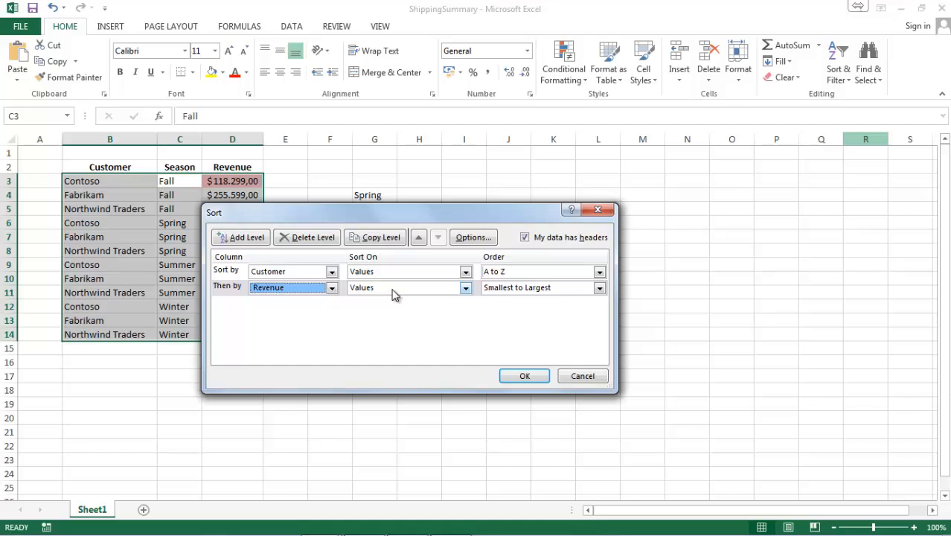
click(599, 288)
click(564, 311)
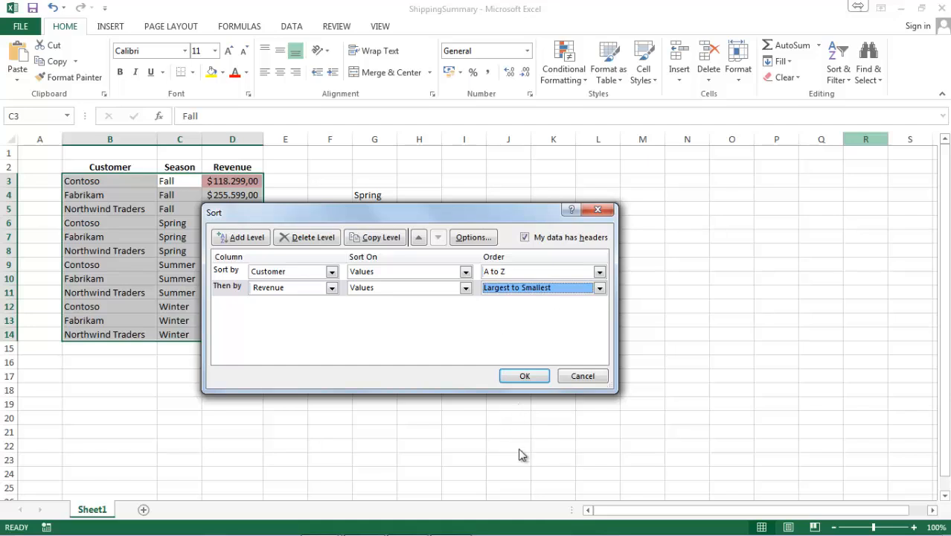
click(525, 376)
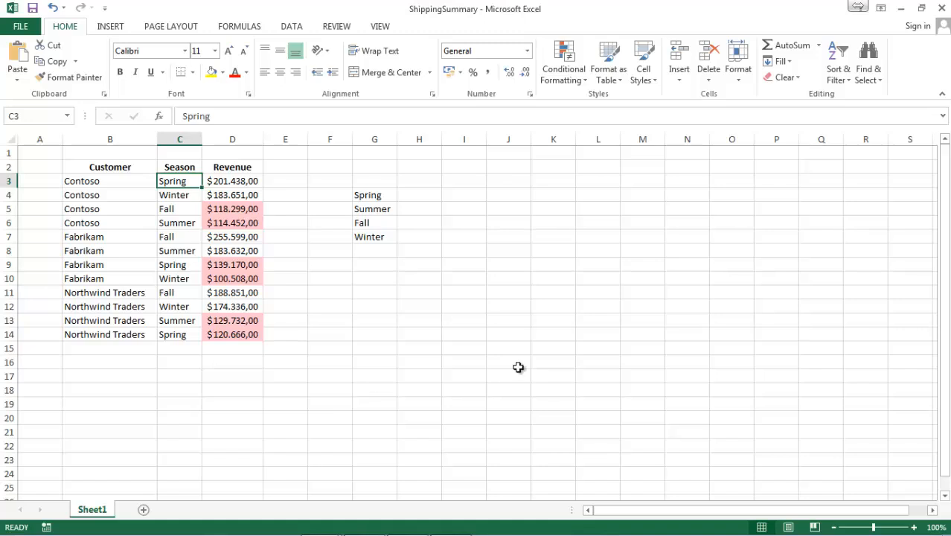
Move the Revenue level above the Customer level in the custom sort and apply it
click(837, 74)
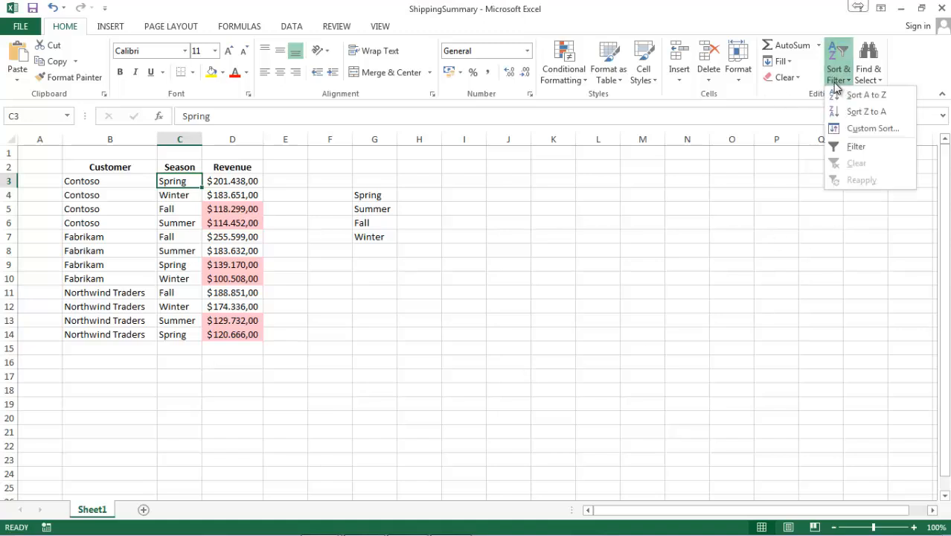
click(867, 130)
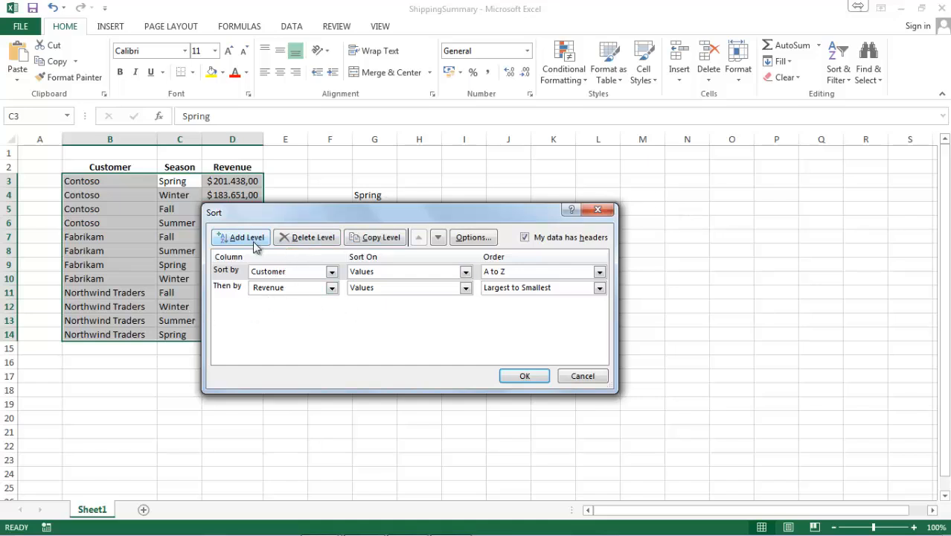
click(275, 288)
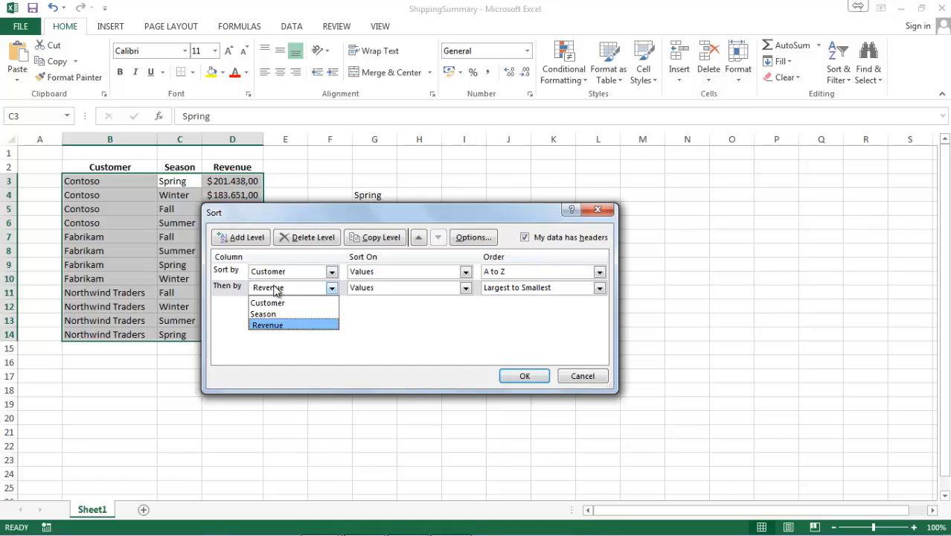
click(228, 290)
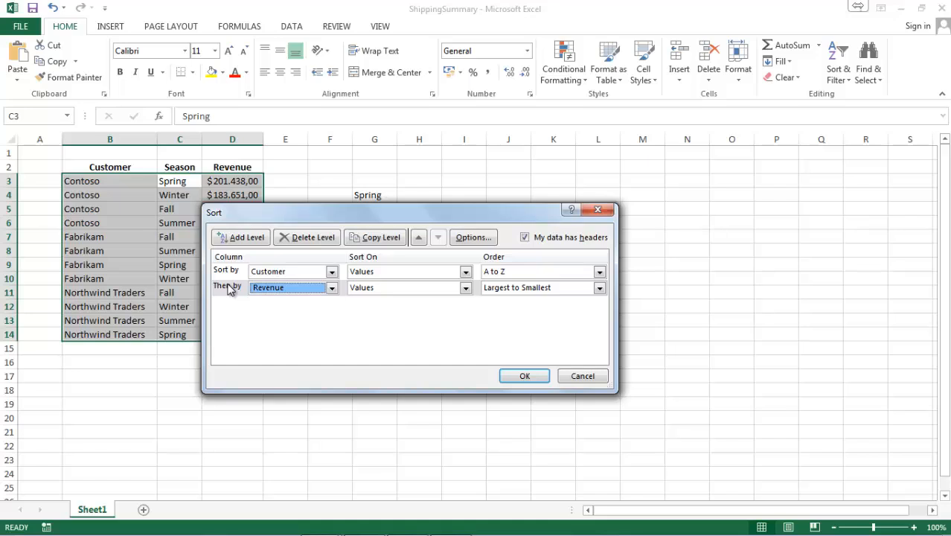
click(418, 238)
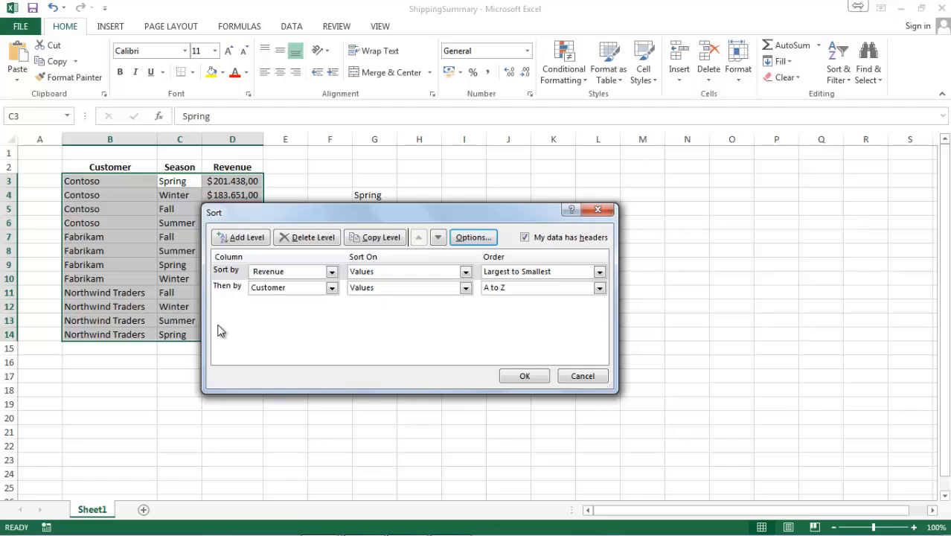
click(513, 380)
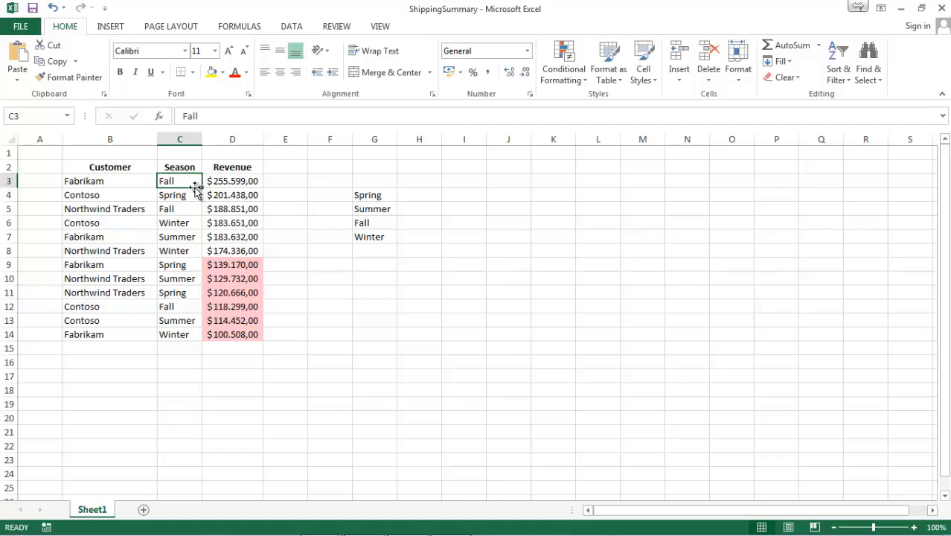
Change the custom sort's Revenue level to sort on cell color, with No Cell Color on bottom, and apply it
click(836, 74)
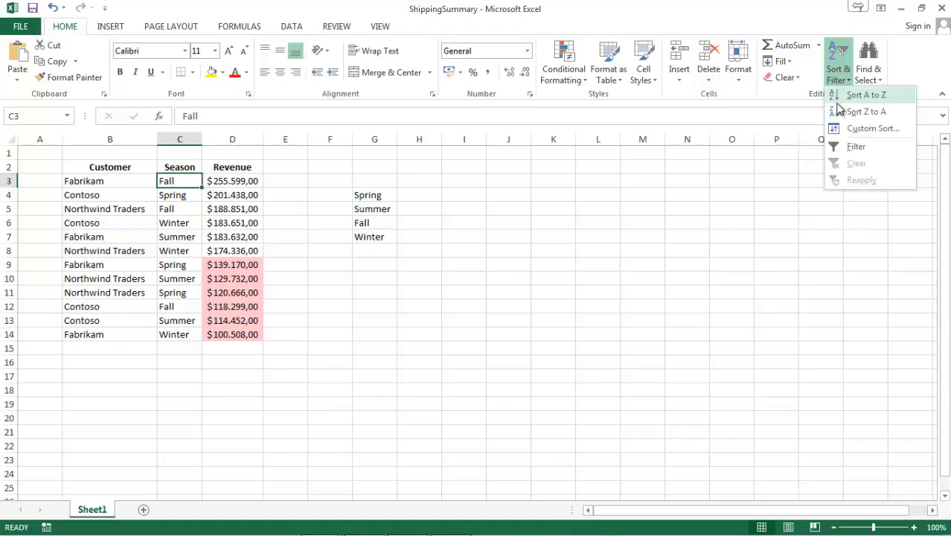
click(845, 130)
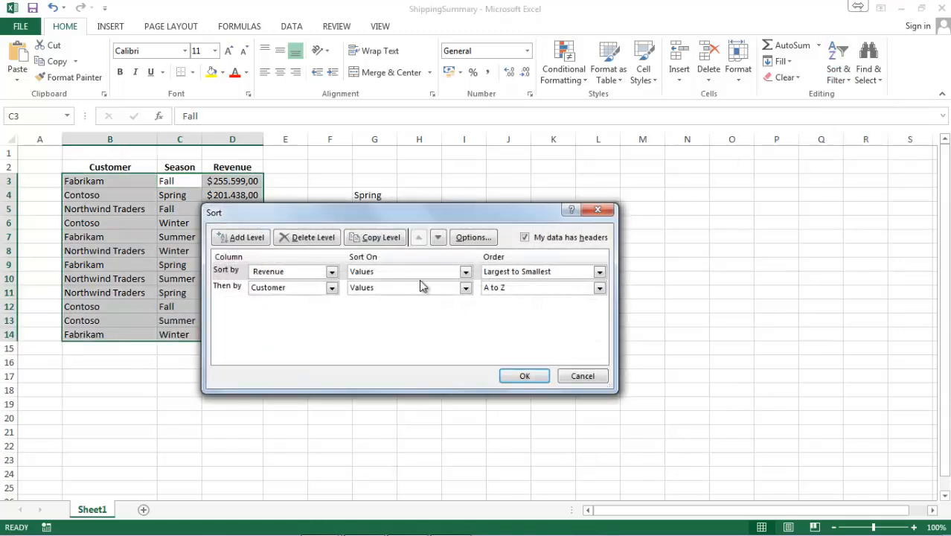
click(223, 274)
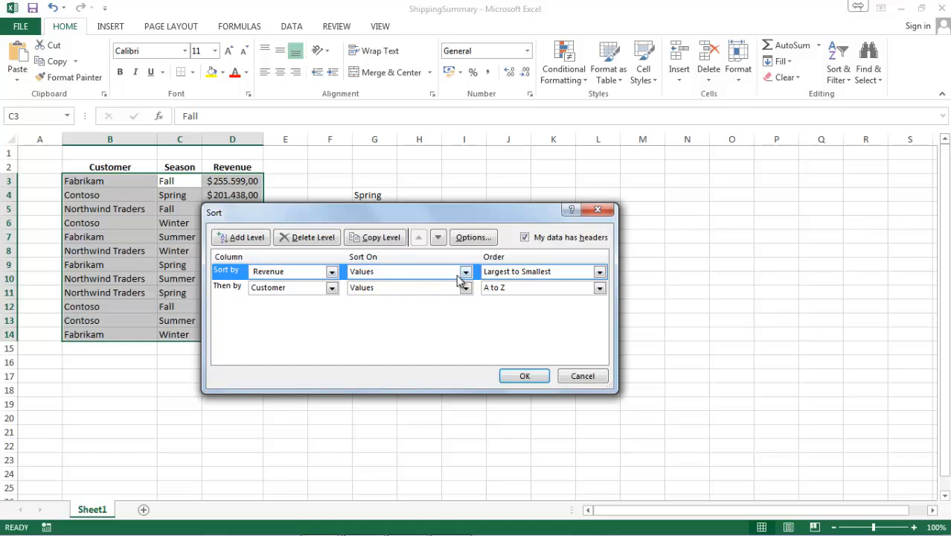
click(503, 277)
click(437, 273)
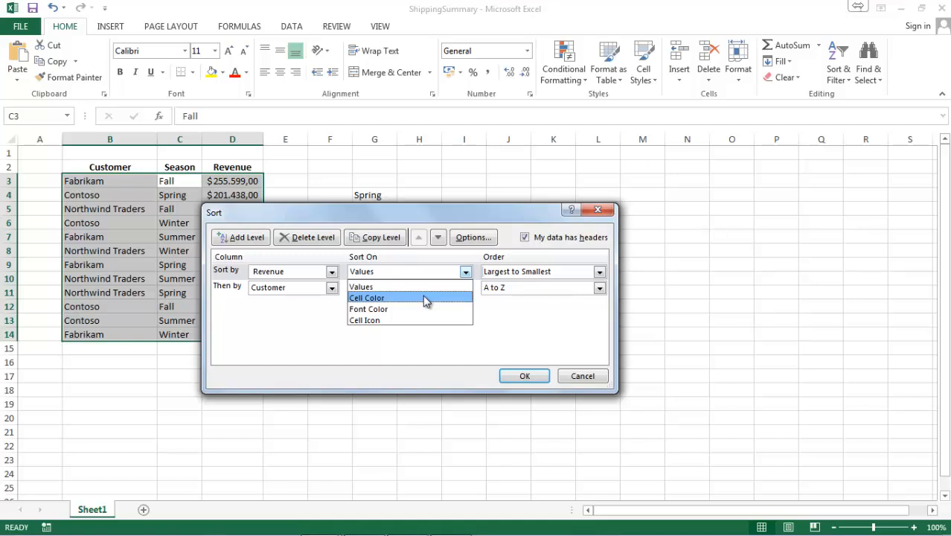
click(426, 298)
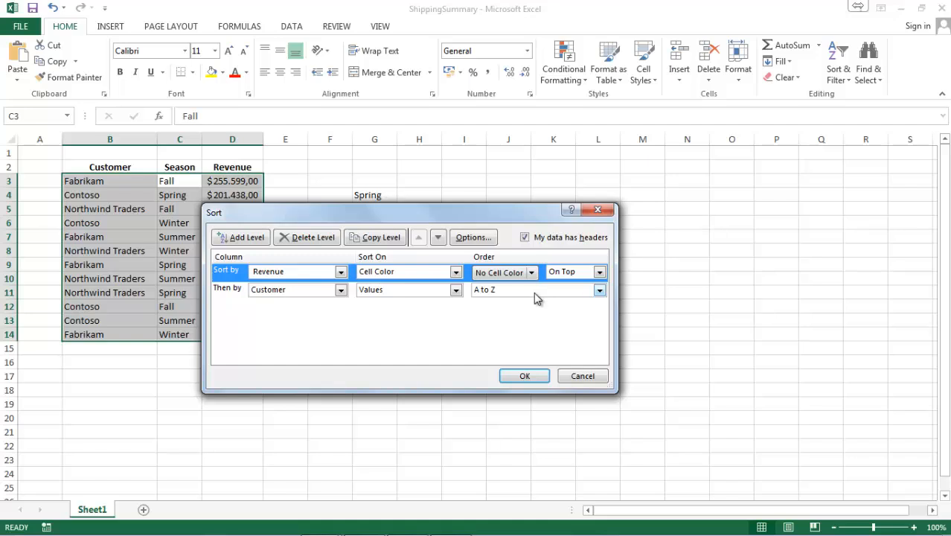
click(560, 274)
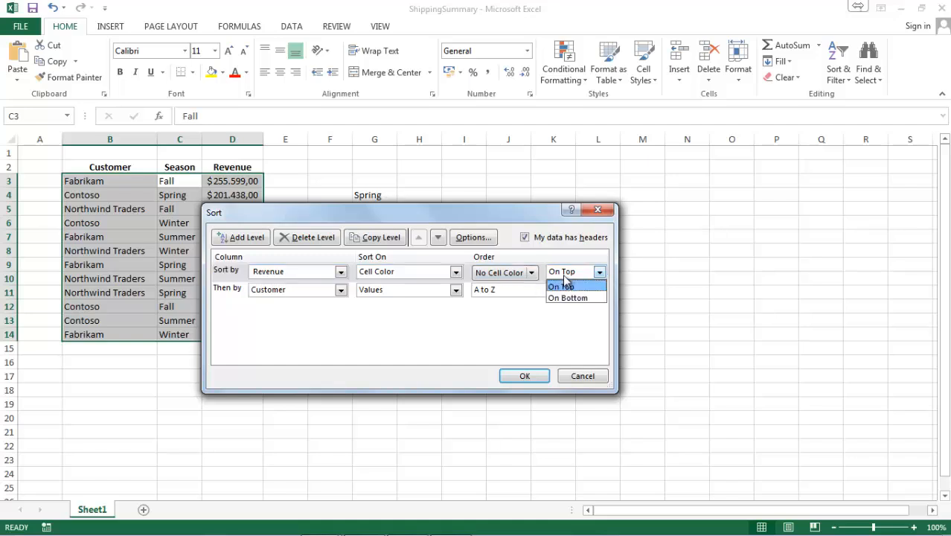
click(567, 297)
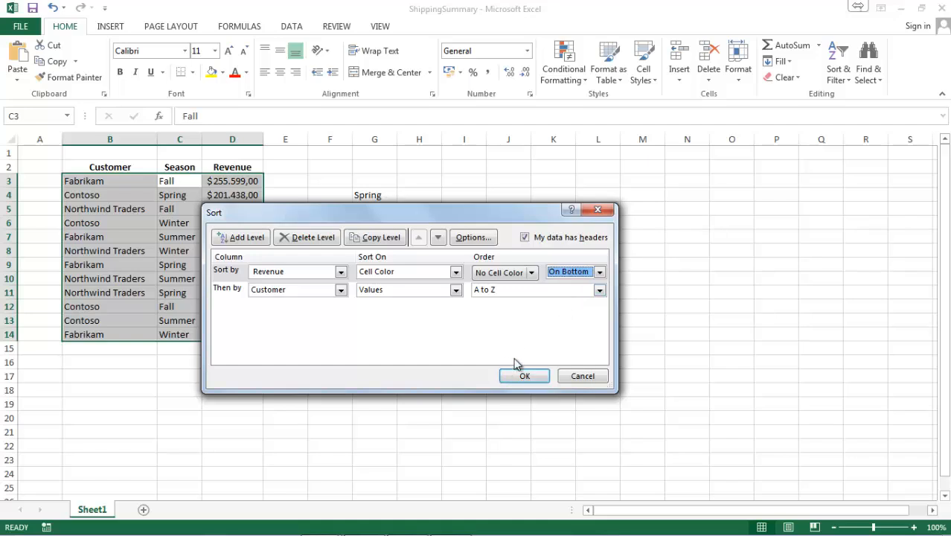
click(535, 376)
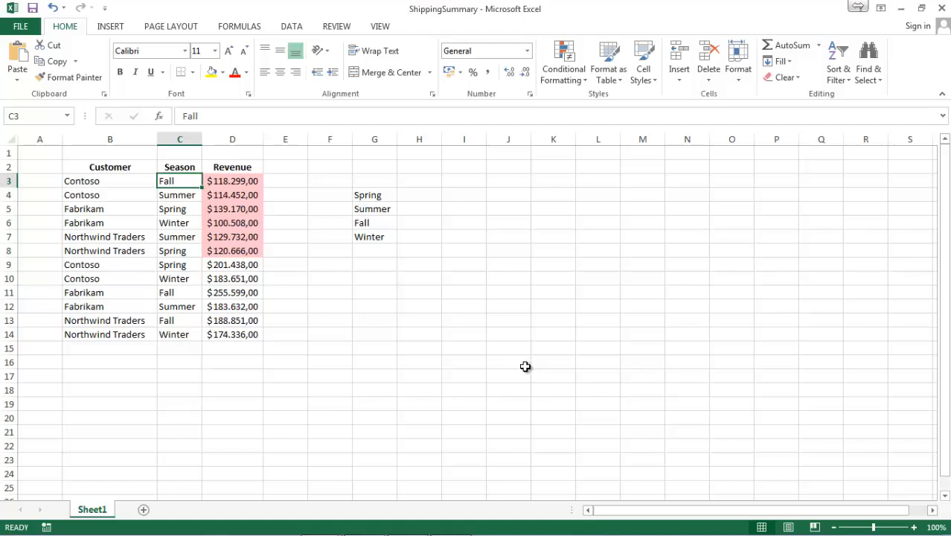
Switch to Total Commander and open the ShippingCustom workbook from the Chapter06 folder
scroll(464, 310, down, 2)
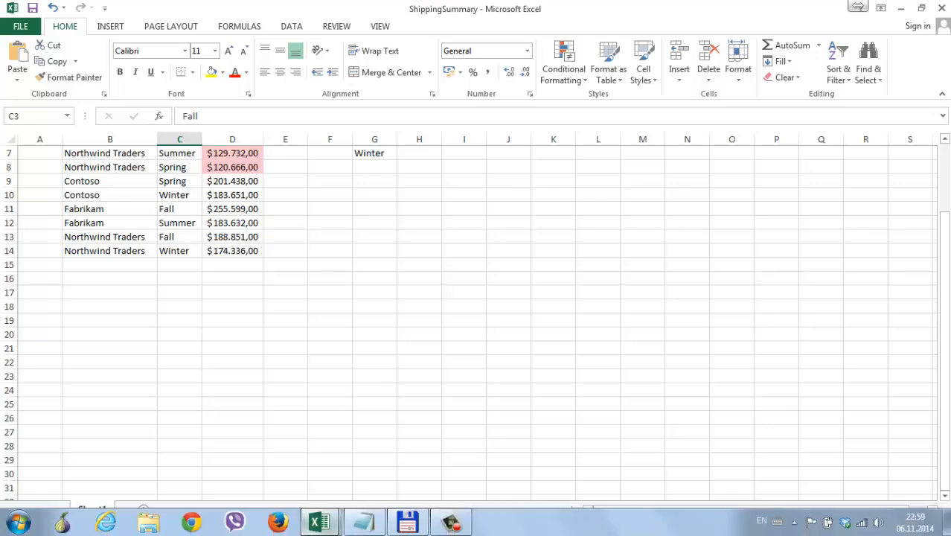
mouse_move(320, 522)
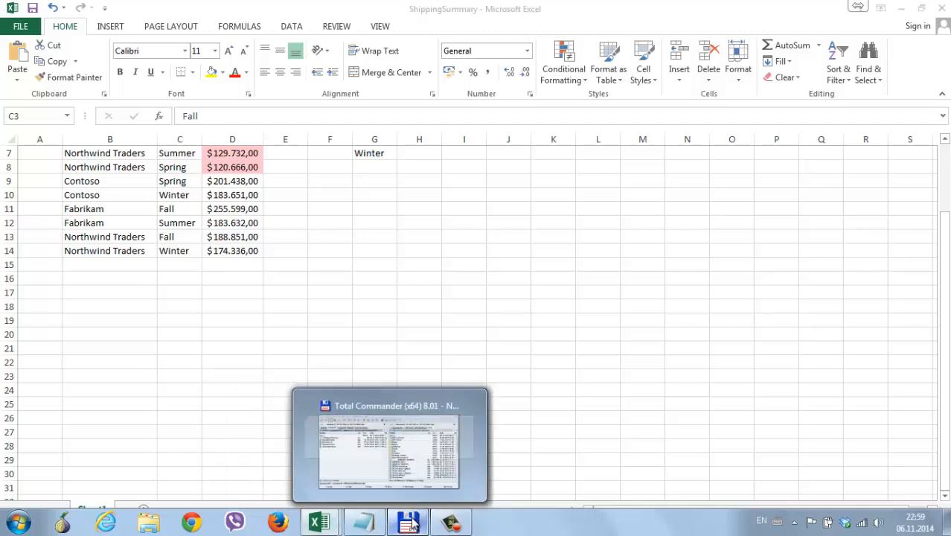
click(407, 522)
double_click(227, 256)
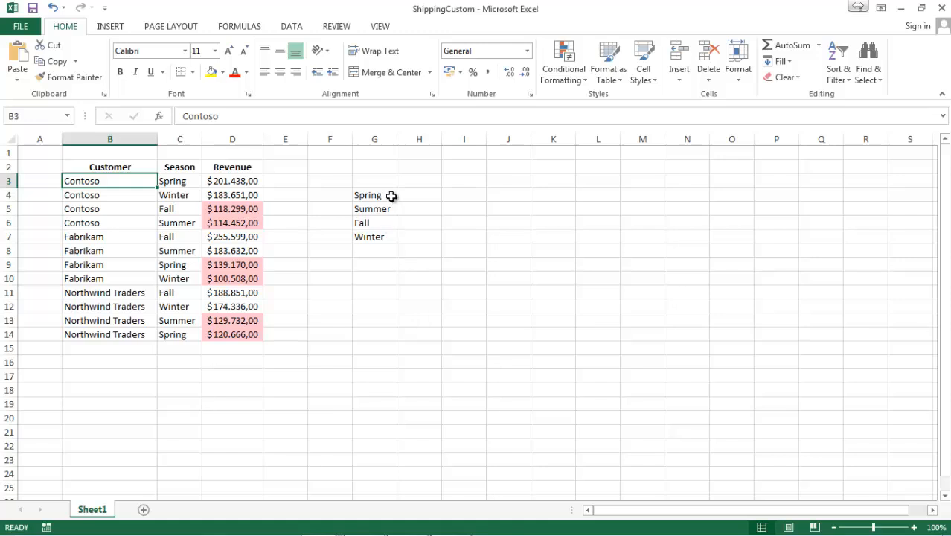
Create a custom list from the season names in cells G4:G7 by importing them in Excel's advanced options
drag(384, 187, 387, 234)
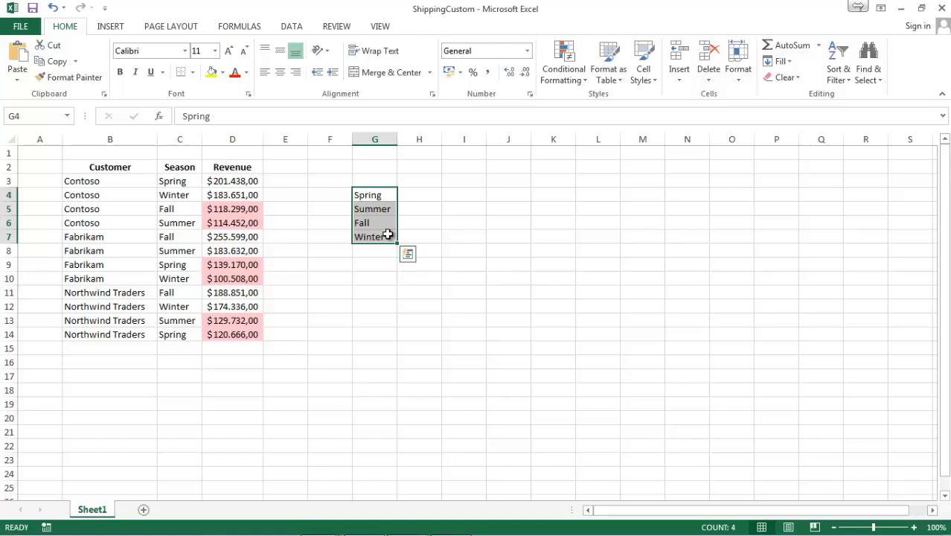
click(31, 28)
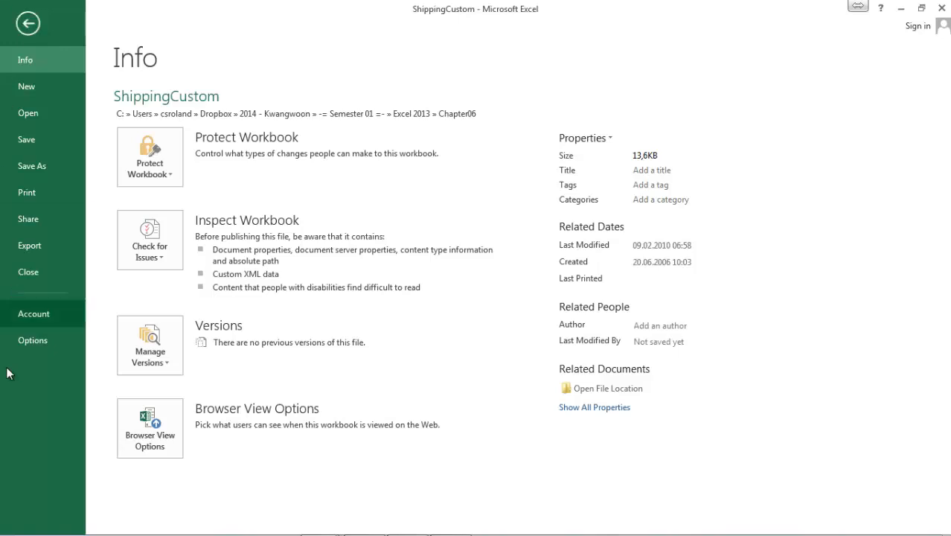
click(34, 338)
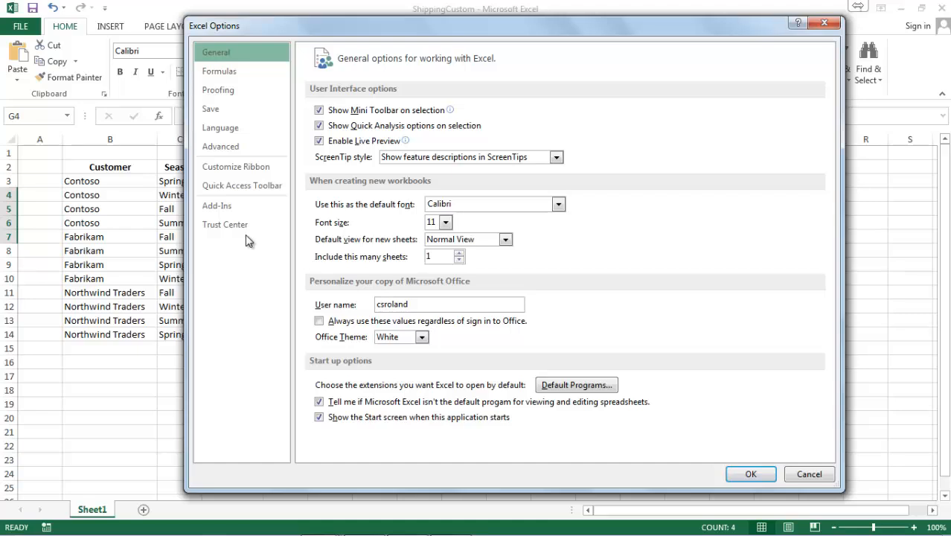
click(243, 147)
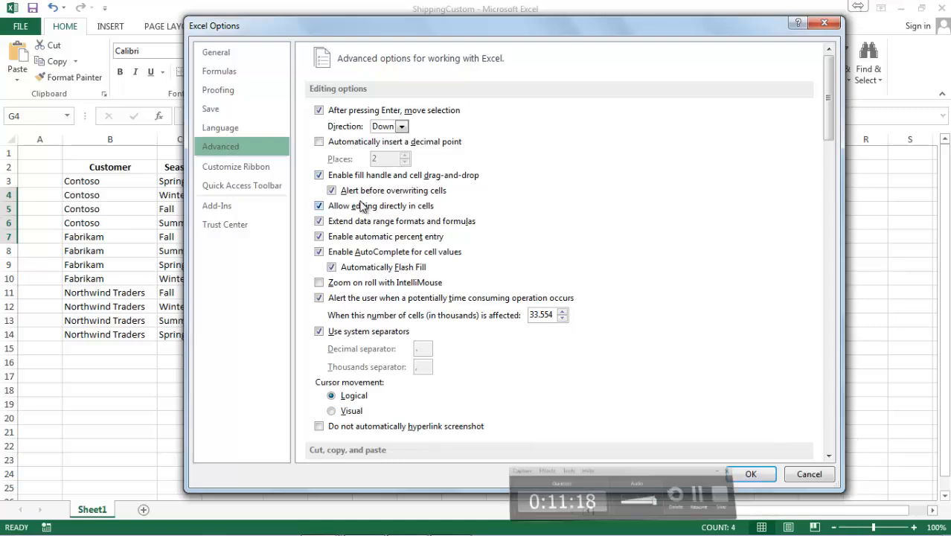
scroll(367, 206, down, 10)
scroll(363, 209, down, 15)
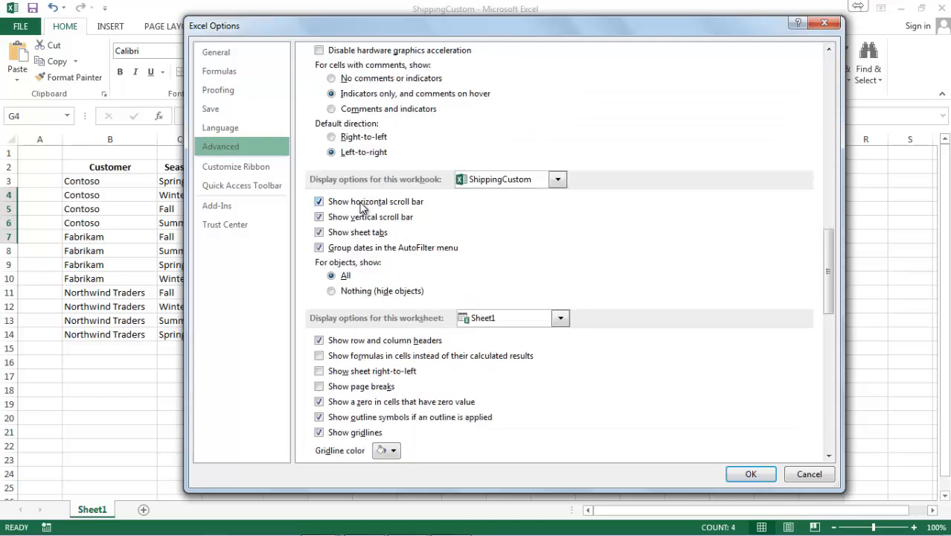
scroll(362, 211, down, 6)
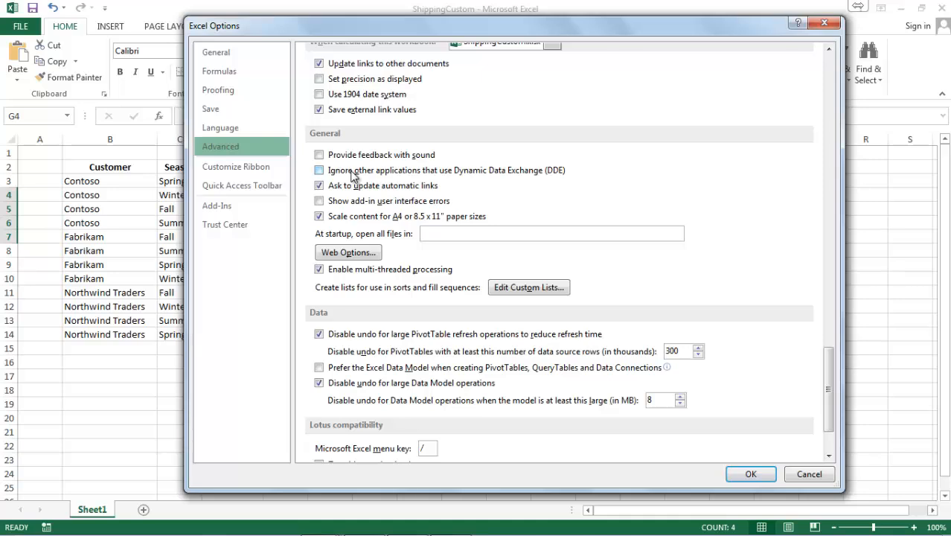
click(529, 287)
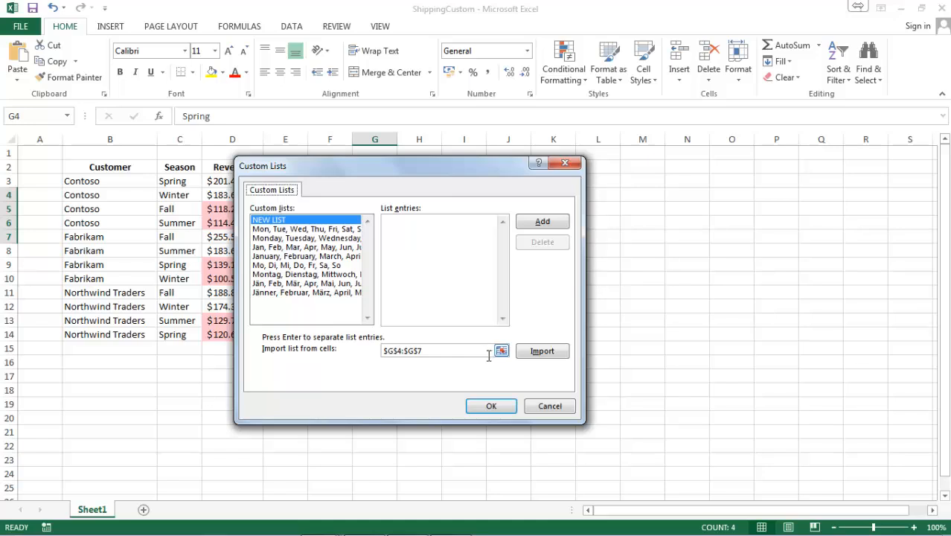
click(541, 352)
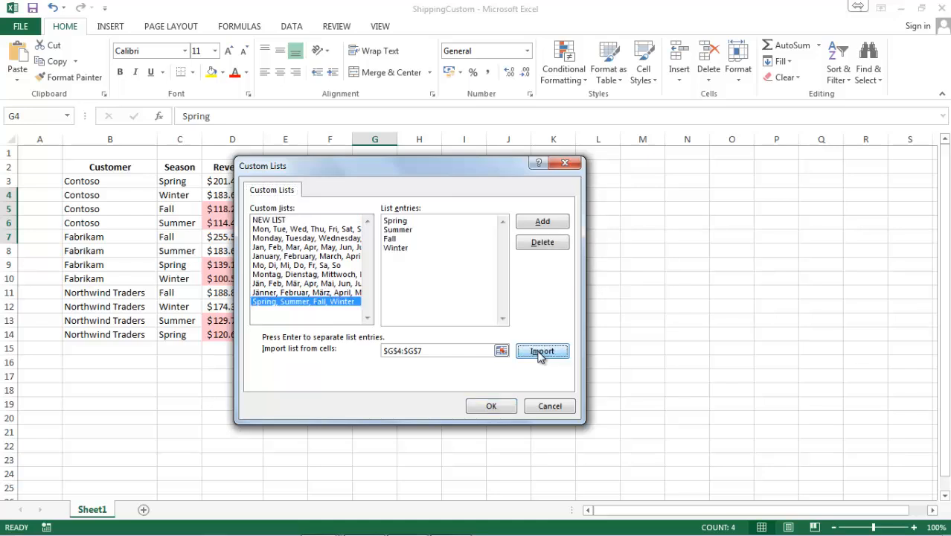
click(485, 408)
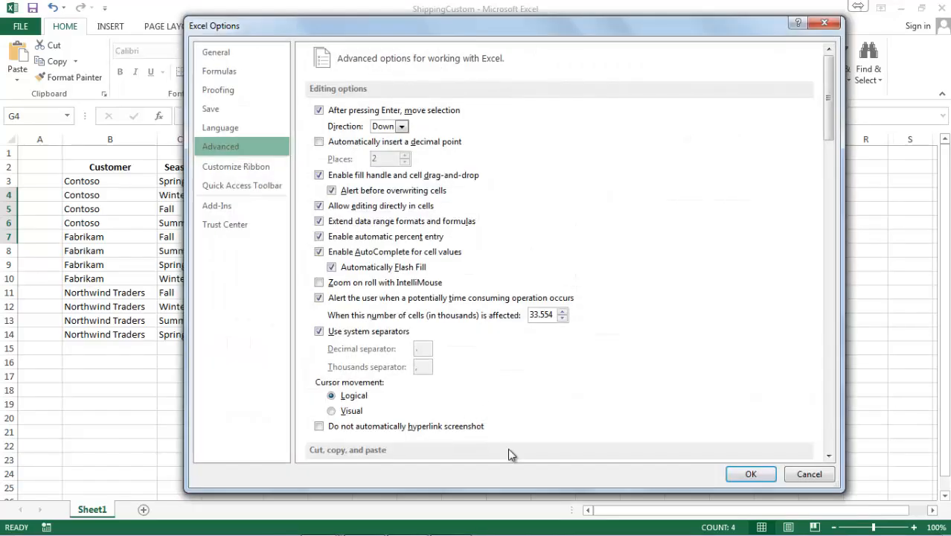
click(753, 475)
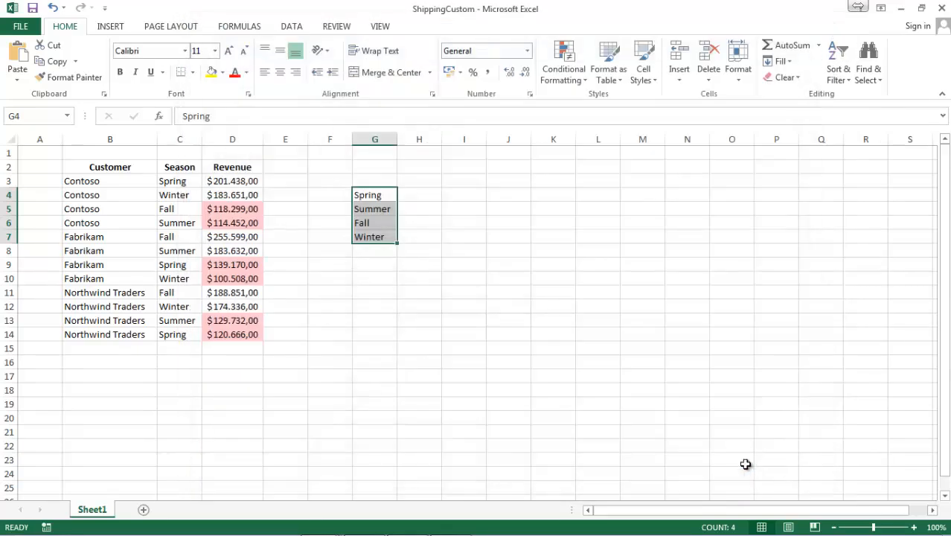
Open a custom sort on the customer data table and delete its Revenue cell color level
click(183, 183)
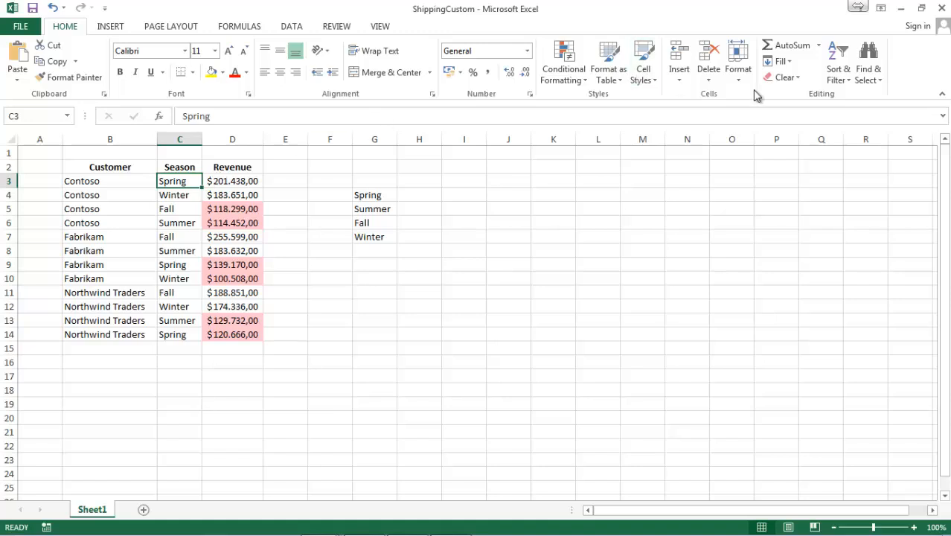
click(845, 83)
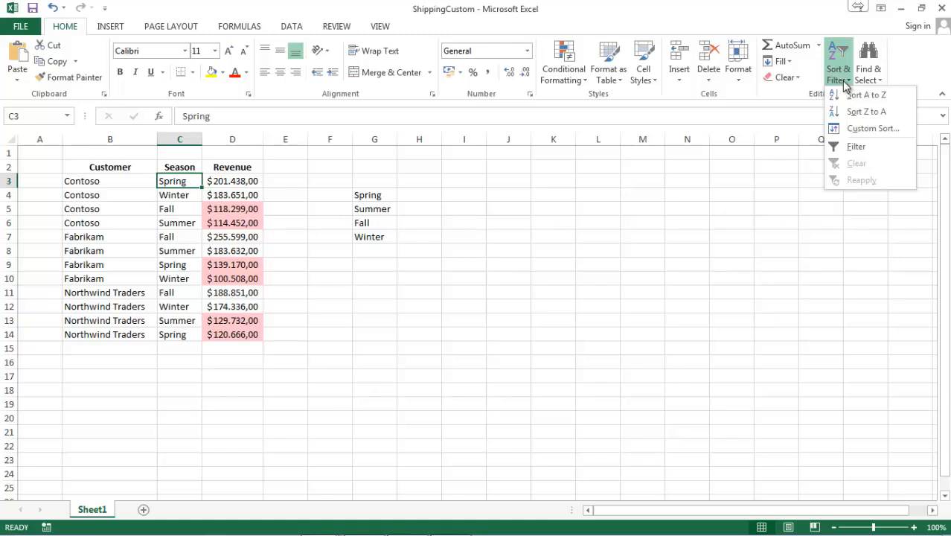
click(853, 130)
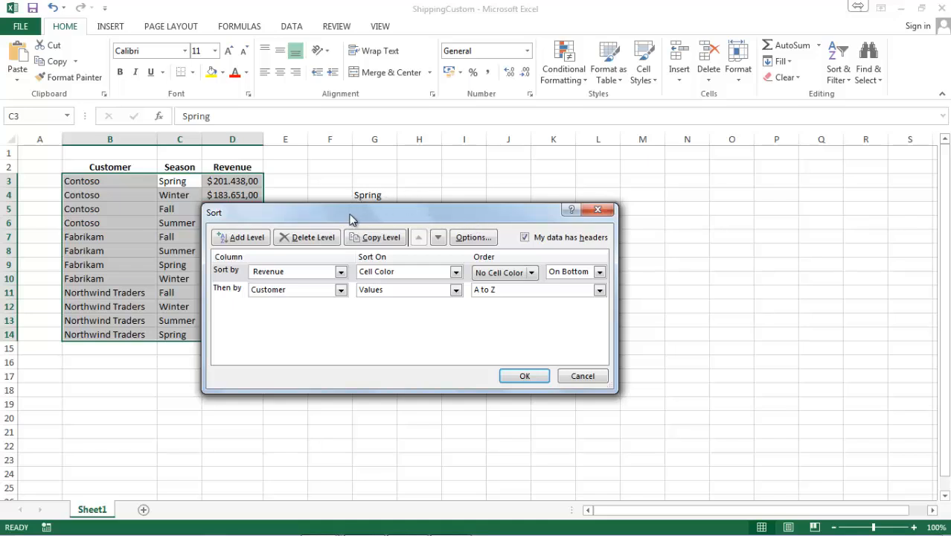
click(236, 272)
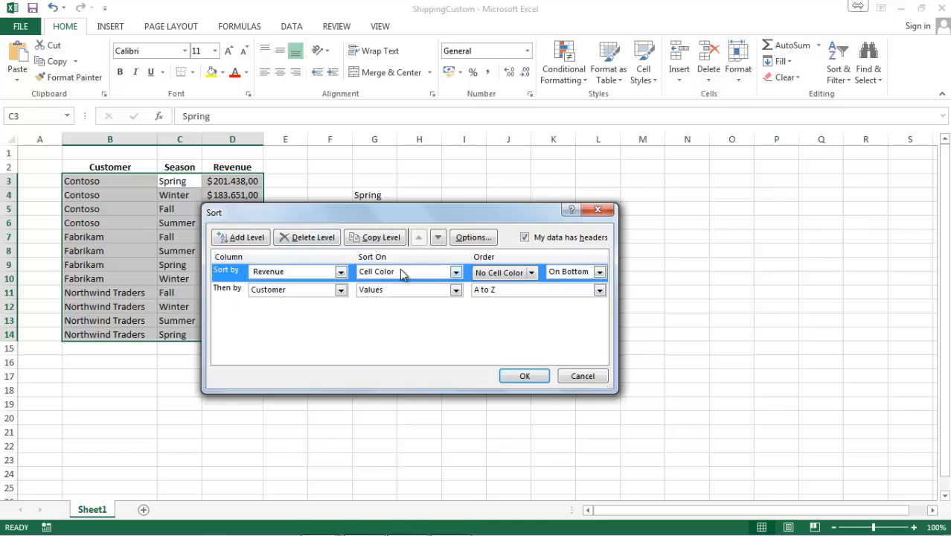
click(331, 236)
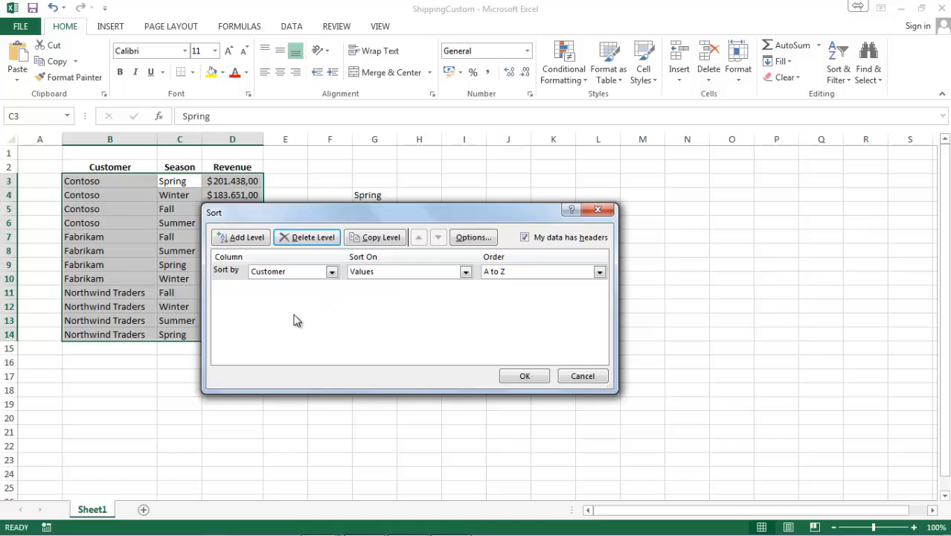
Sort the table by Season values in the custom list order Spring, Summer, Fall, Winter and apply it
click(298, 273)
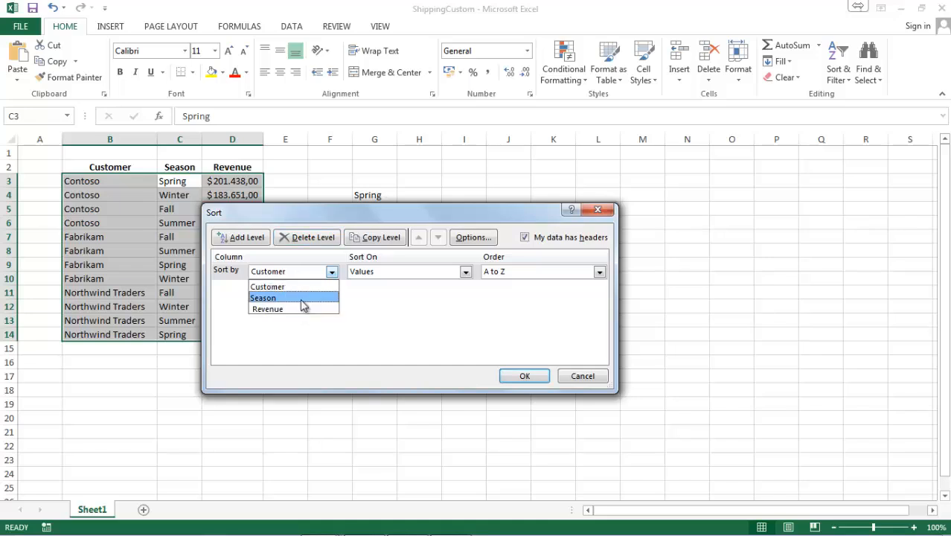
click(302, 299)
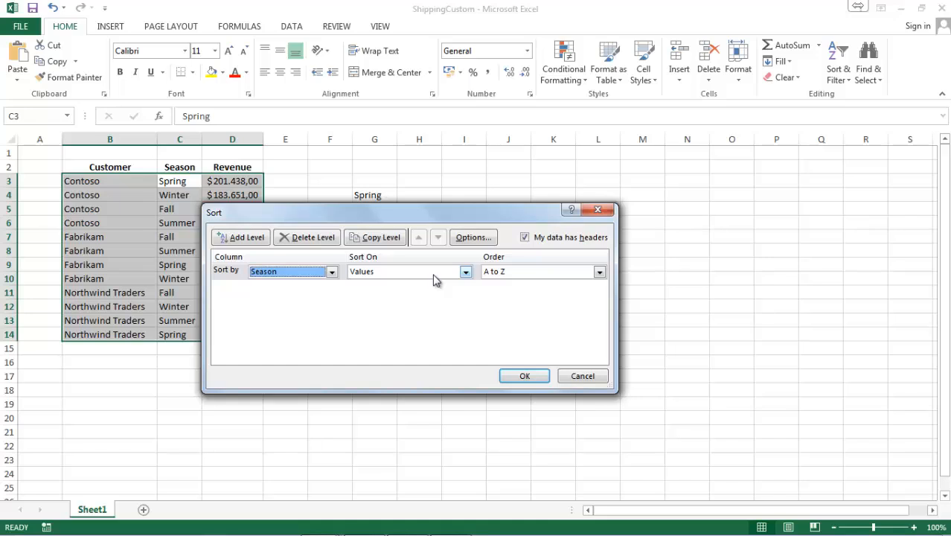
click(510, 280)
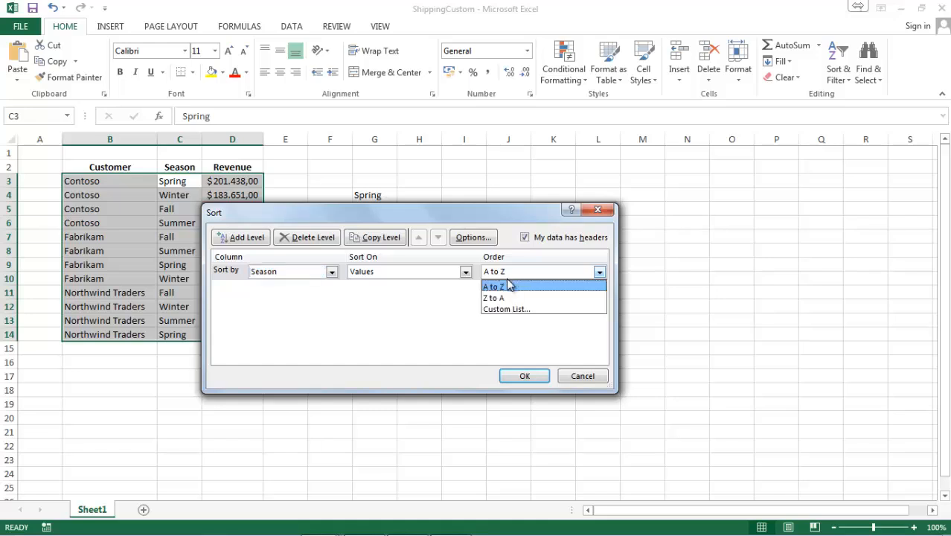
click(511, 310)
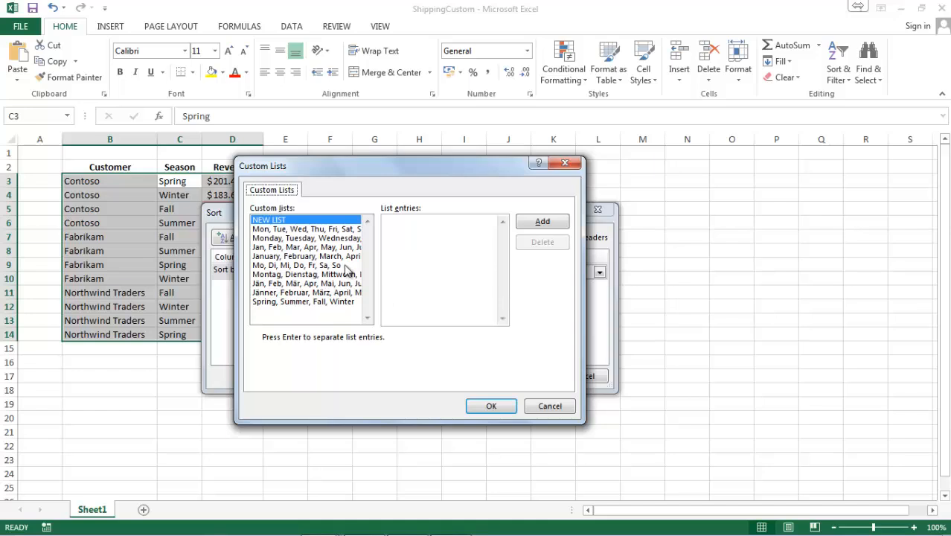
click(335, 306)
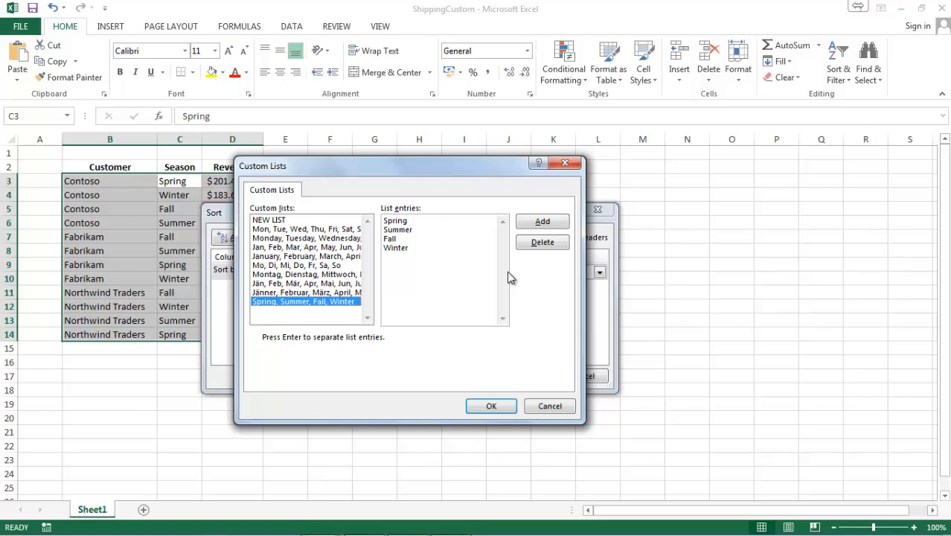
click(541, 223)
click(489, 405)
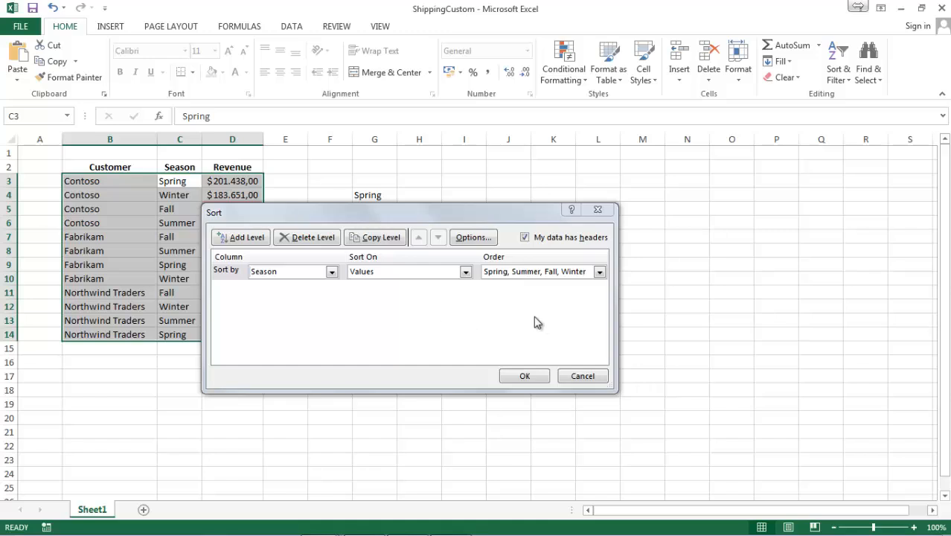
click(524, 375)
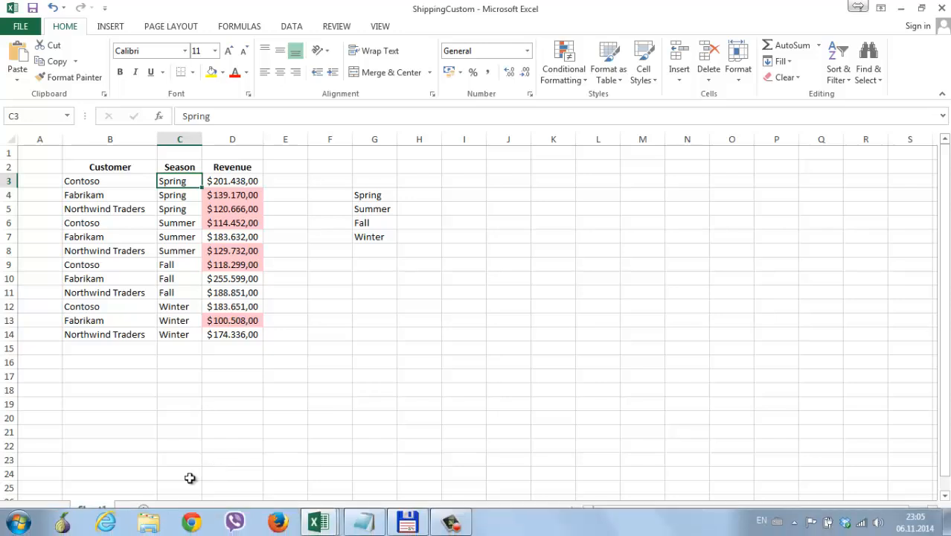
Switch to Total Commander and open the GroupByQuarter workbook from the Chapter06 folder
click(407, 529)
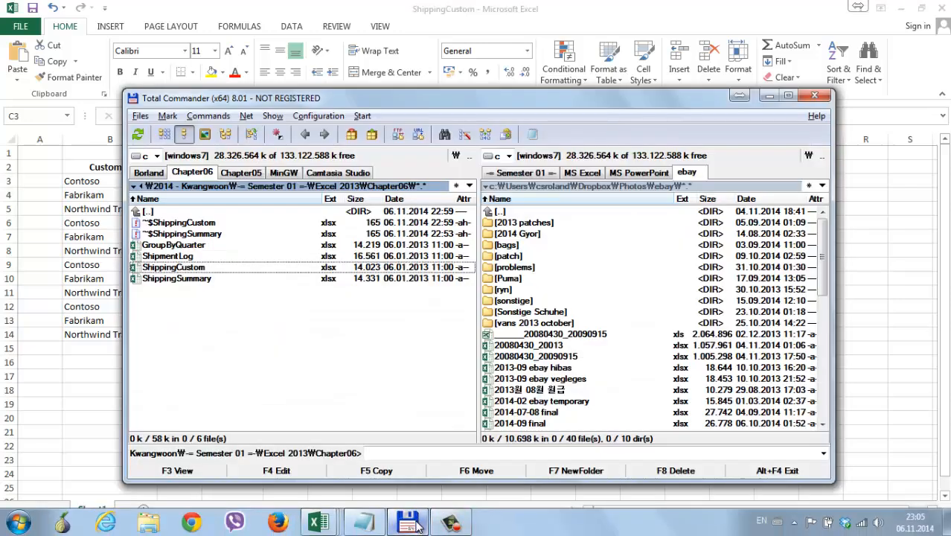
double_click(156, 245)
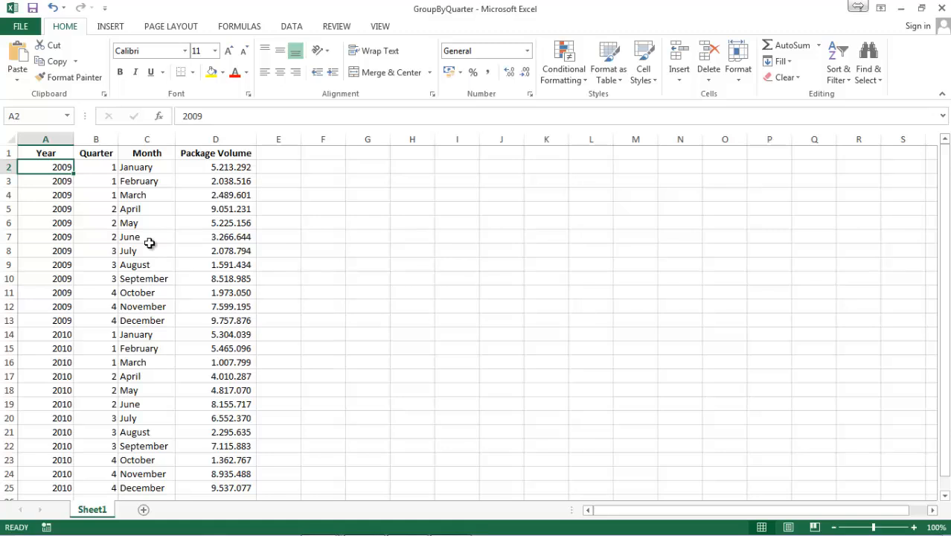
click(70, 245)
click(149, 245)
click(53, 242)
click(161, 242)
click(104, 208)
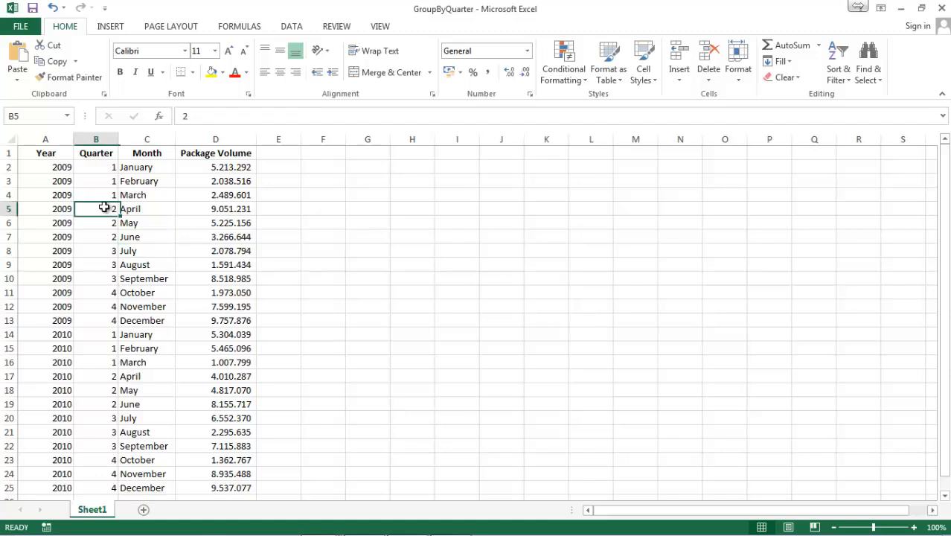
Add subtotals to the data that sum Package Volume at each change in Year, and review the total rows
click(42, 246)
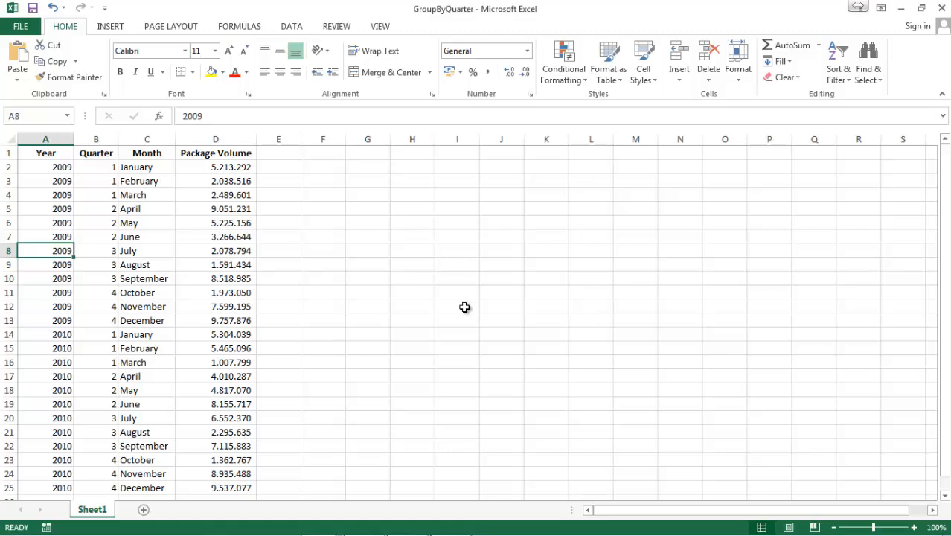
click(292, 26)
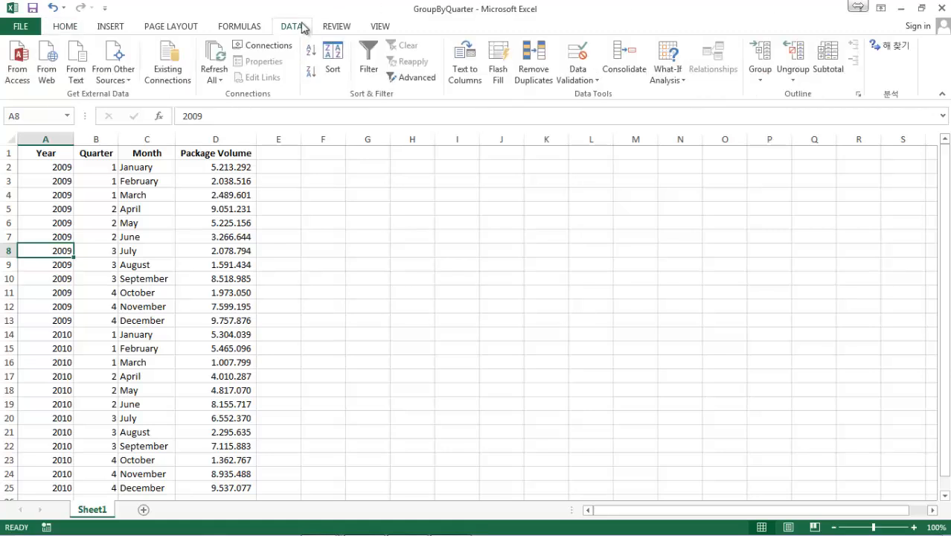
click(834, 63)
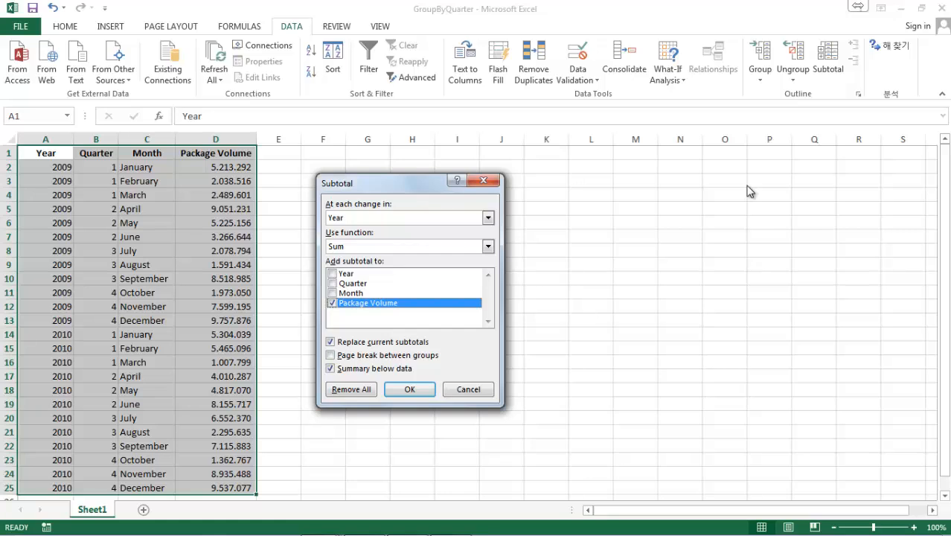
click(410, 389)
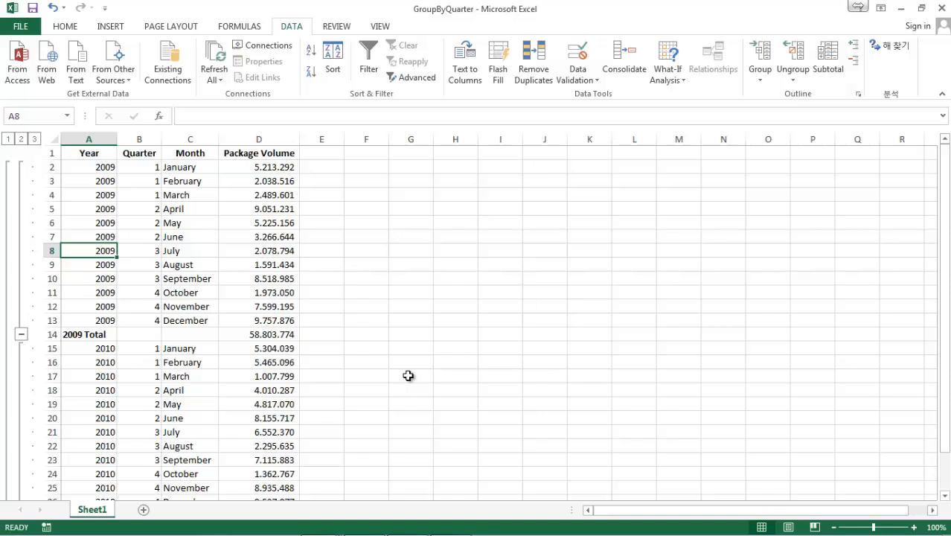
scroll(408, 375, down, 3)
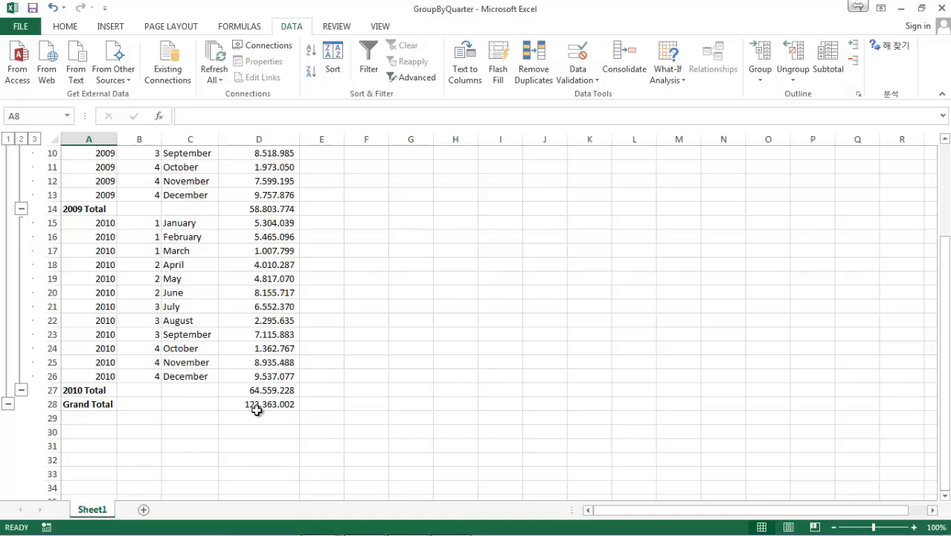
scroll(63, 306, up, 3)
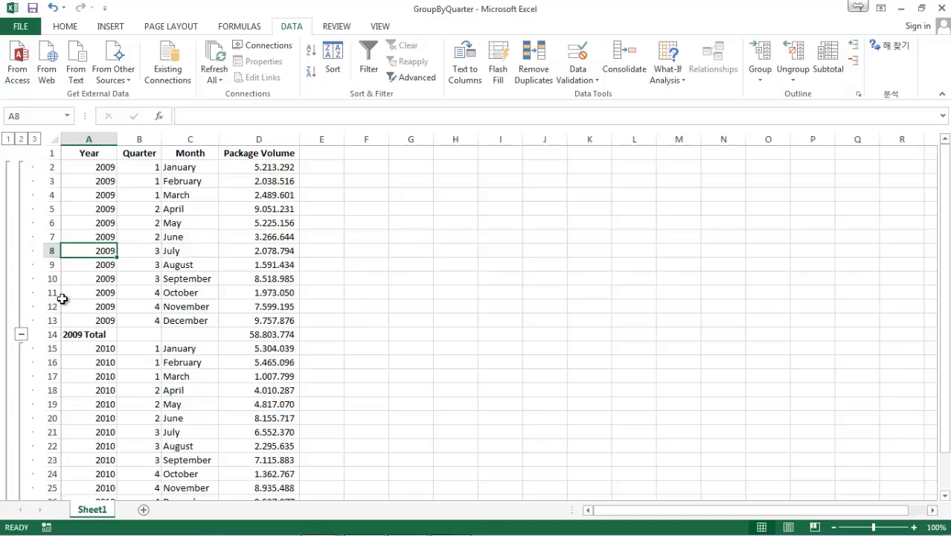
Group rows 5 to 7, the second-quarter months of 2009
click(43, 210)
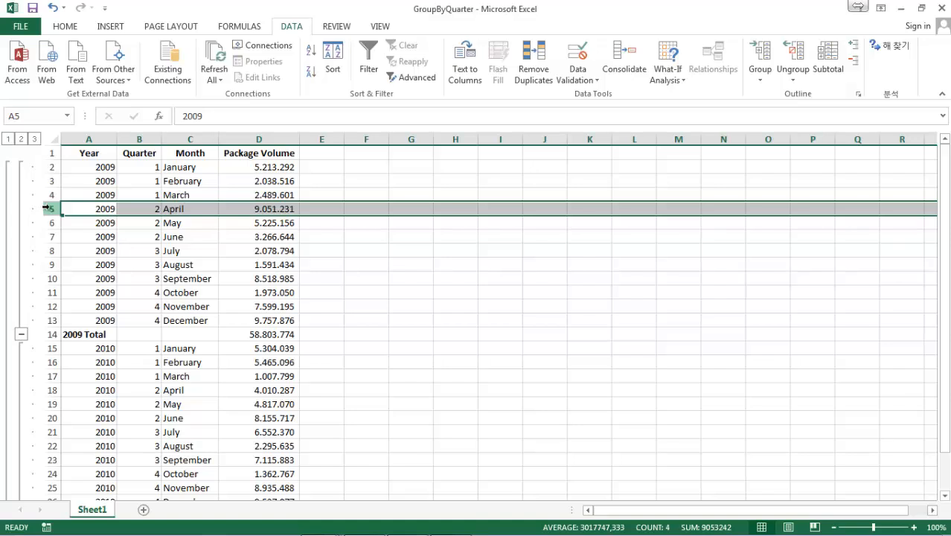
drag(46, 209, 46, 235)
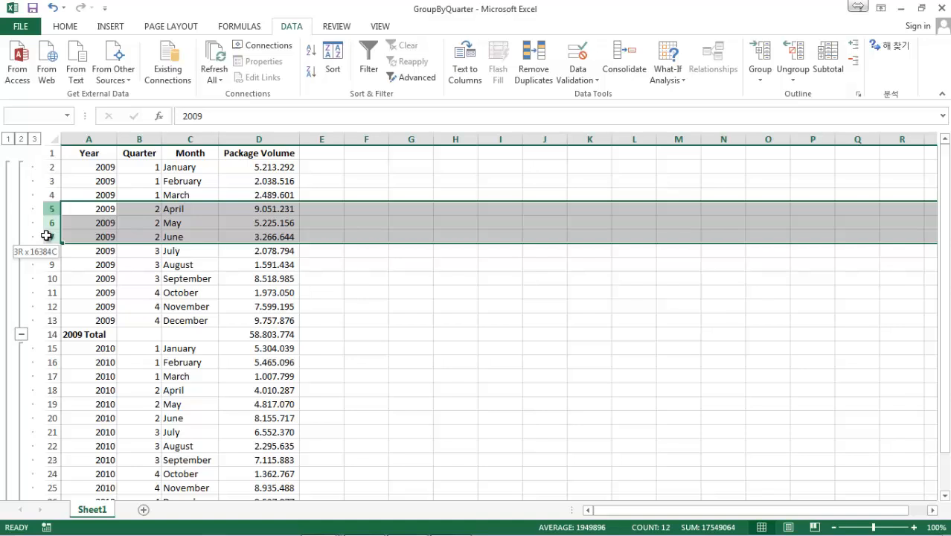
drag(46, 235, 46, 236)
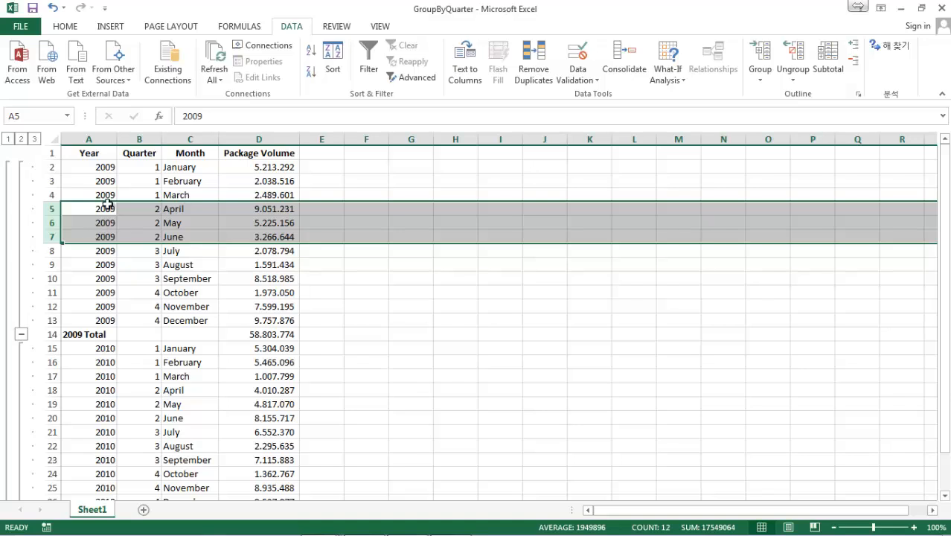
click(761, 52)
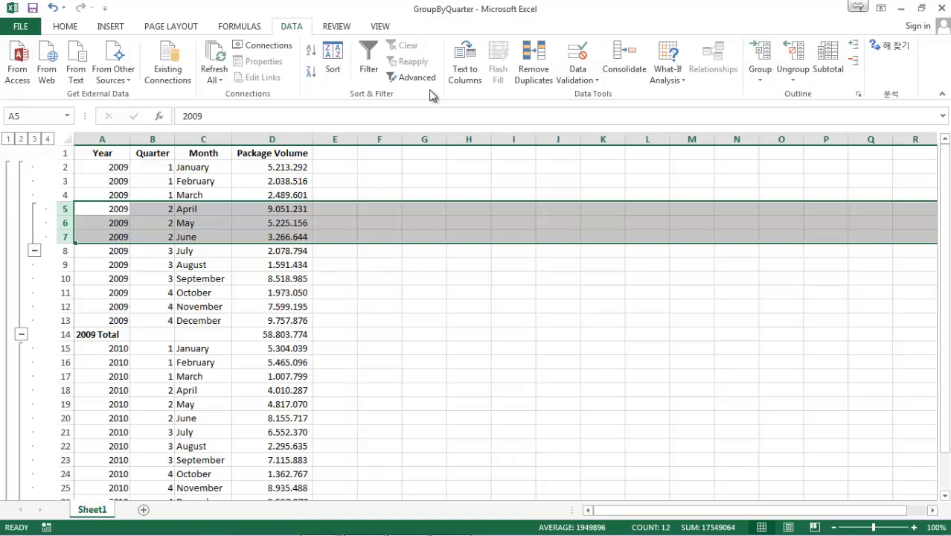
Collapse the outline from the second-quarter 2009 group through the 2009 and 2010 groups down to the Grand Total
click(34, 250)
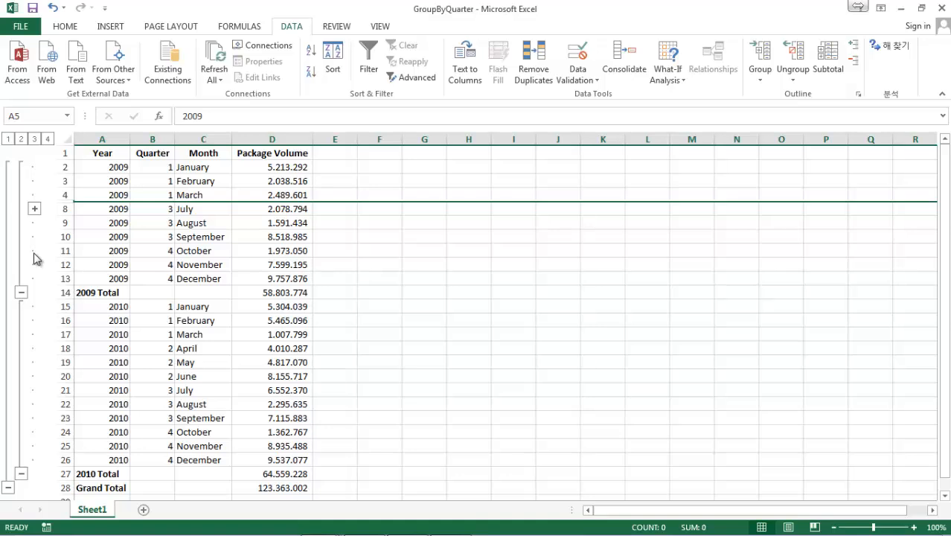
click(21, 292)
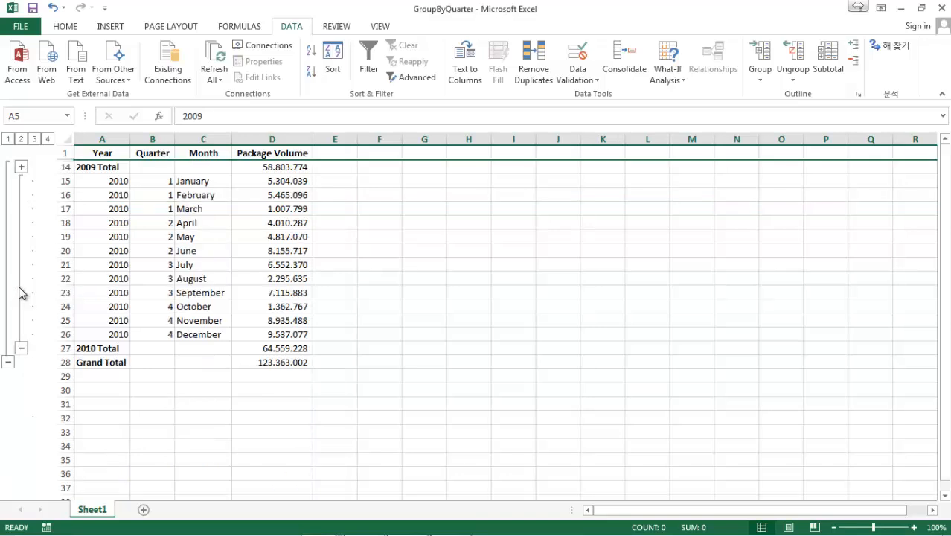
click(20, 346)
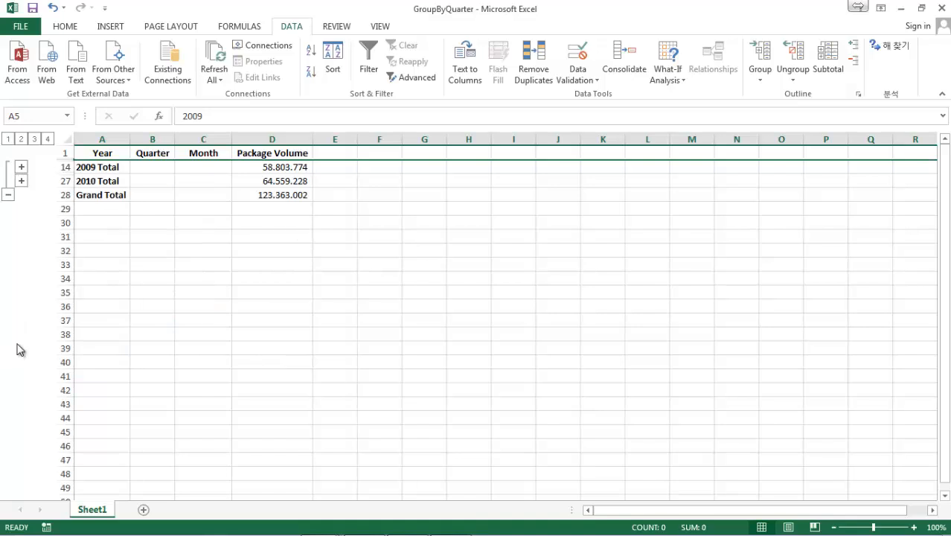
click(9, 194)
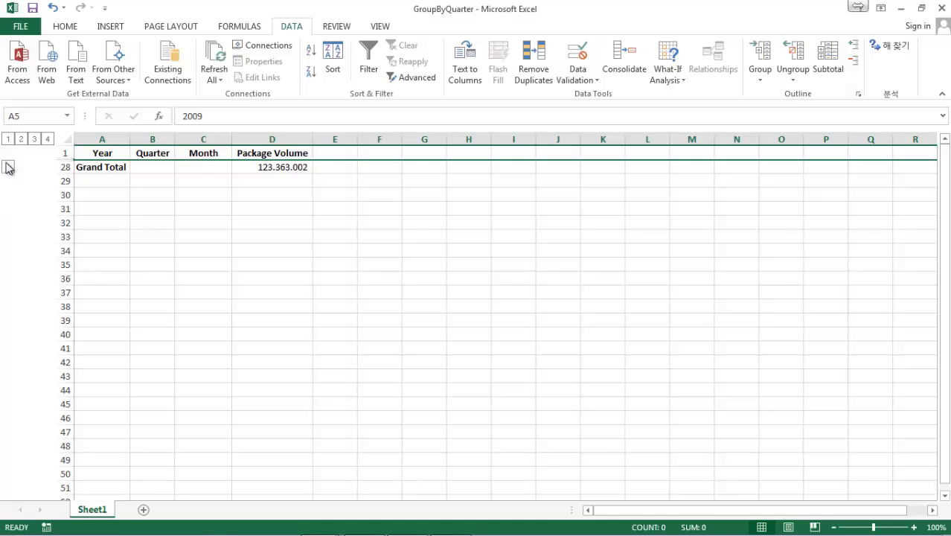
Expand the Grand Total, 2010, 2009 and second-quarter groups again to show all detail rows
click(8, 167)
click(22, 181)
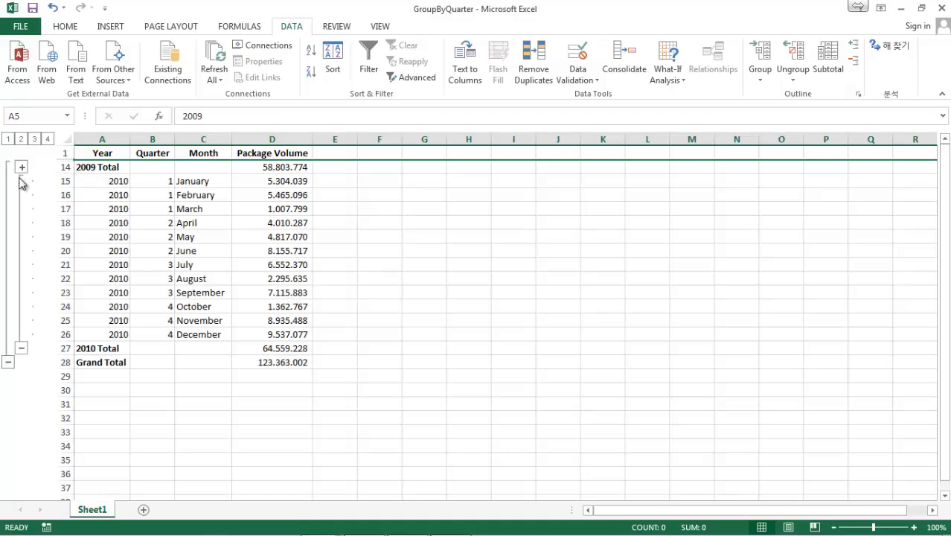
click(22, 167)
click(35, 209)
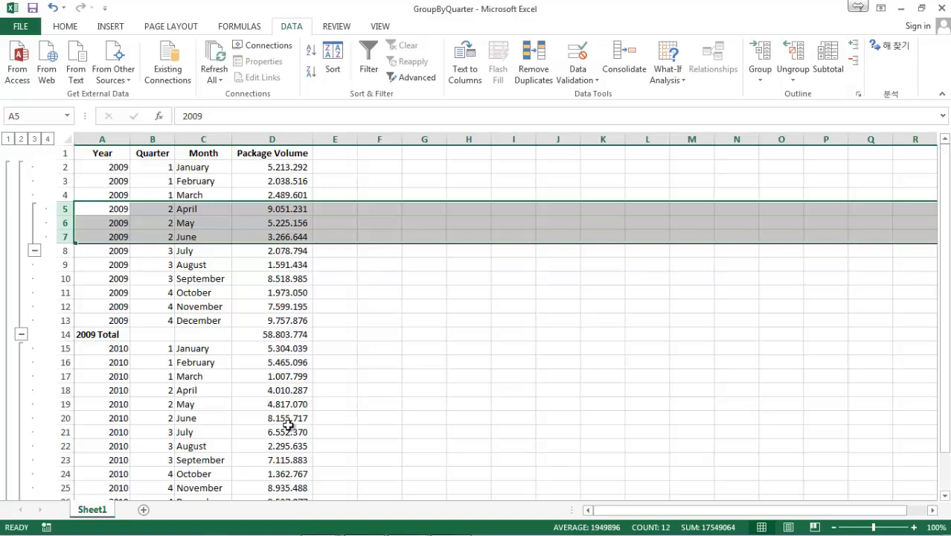
Switch to Total Commander and open the ShipmentLog workbook from the Chapter06 folder
scroll(283, 424, down, 1)
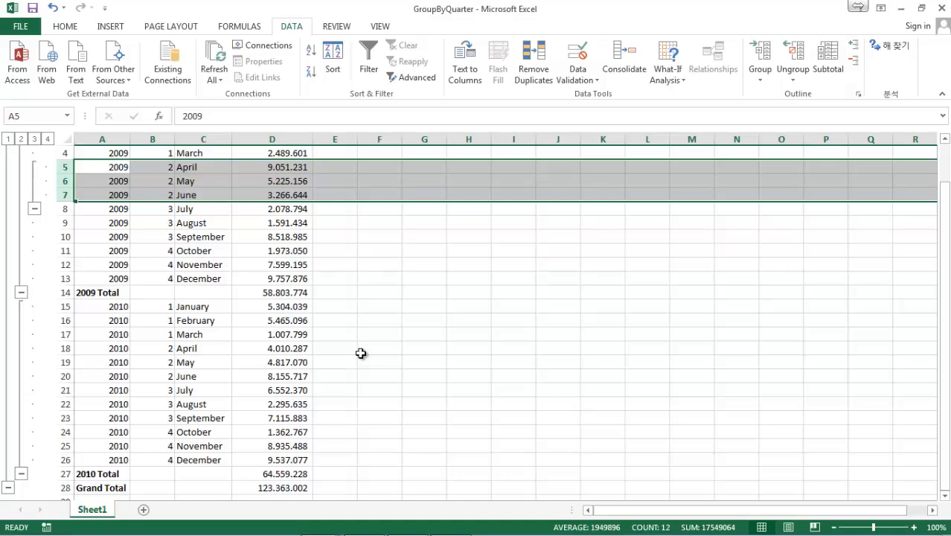
scroll(381, 519, down, 1)
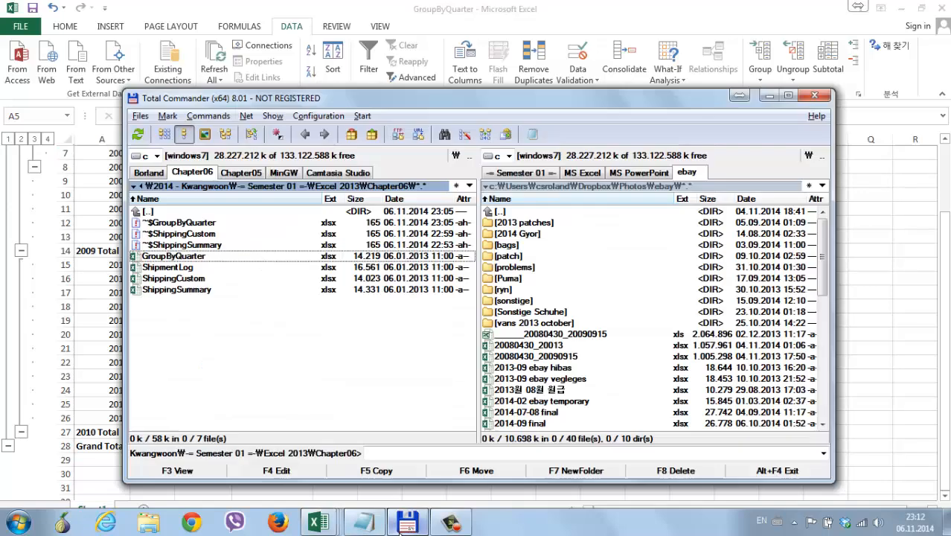
click(372, 521)
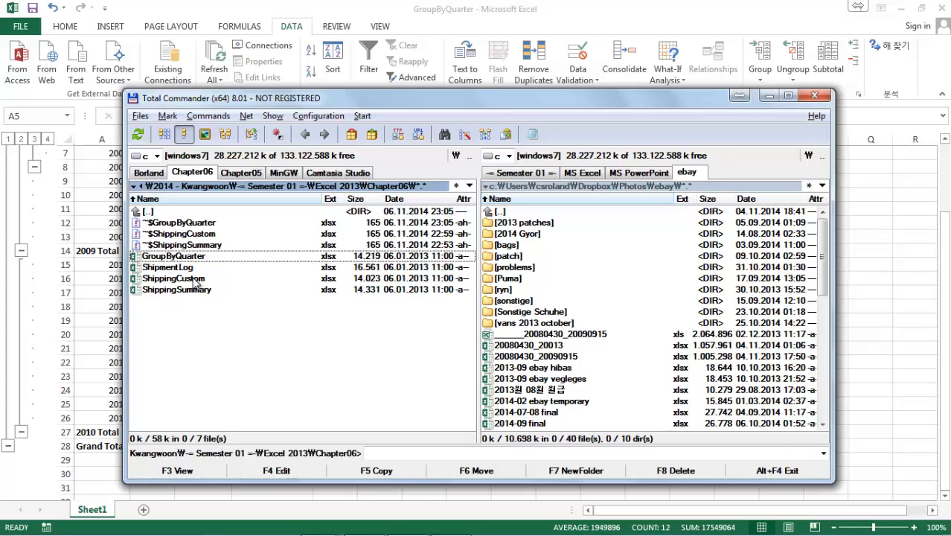
double_click(191, 268)
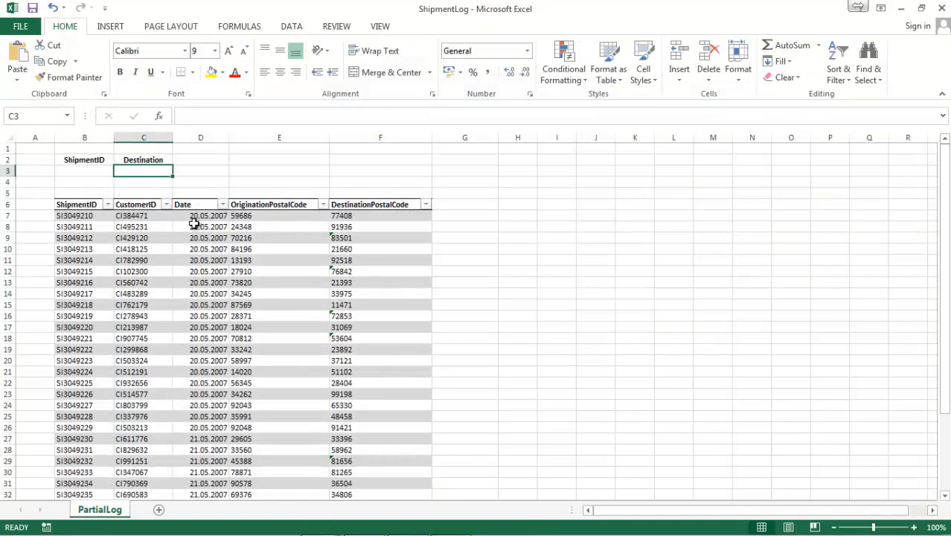
Try entering the formula =VLOOKUP(B3; Shipments; 5; FALSE) in cell B3 under ShipmentID
click(149, 215)
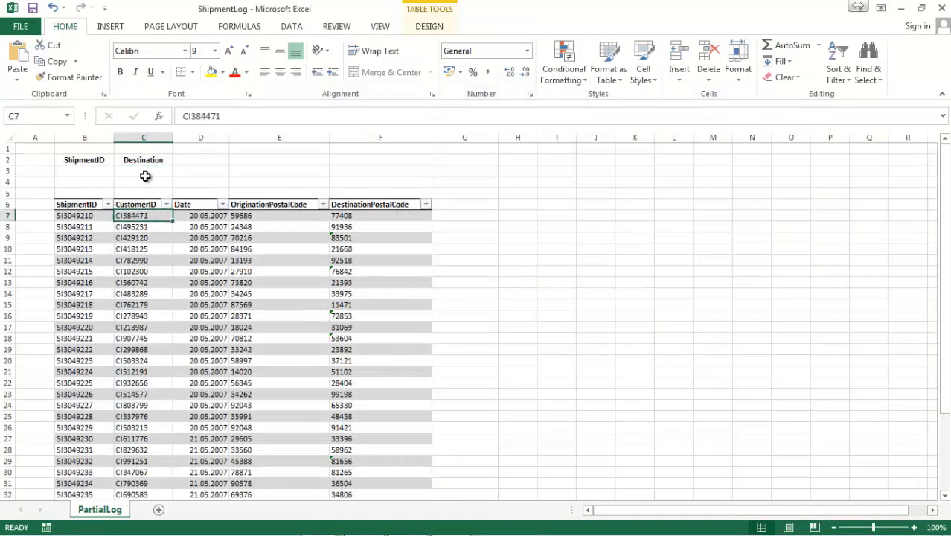
click(93, 168)
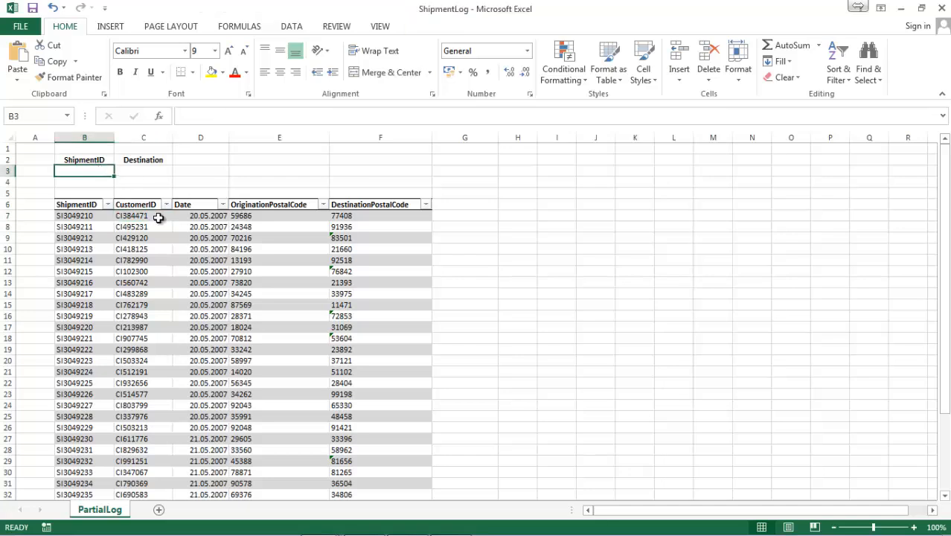
text(=vlookup)
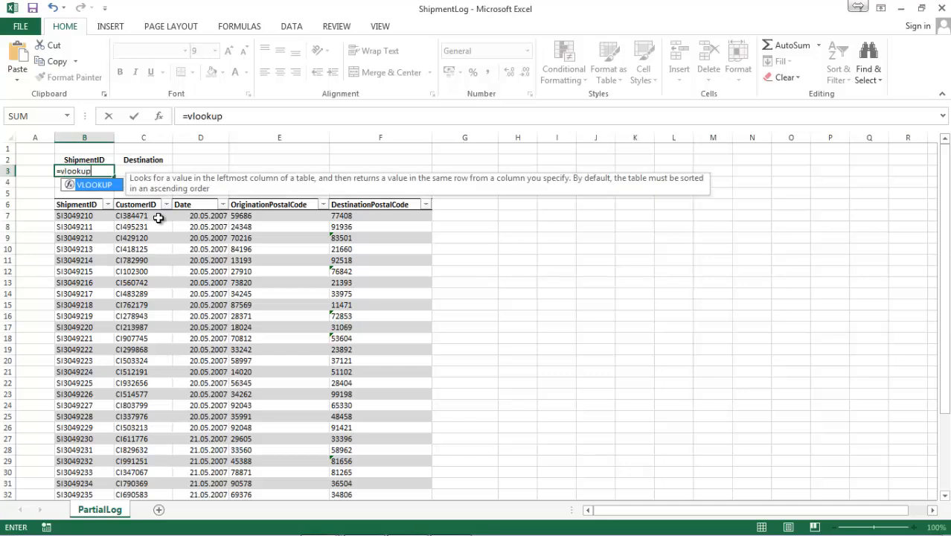
text((b3)
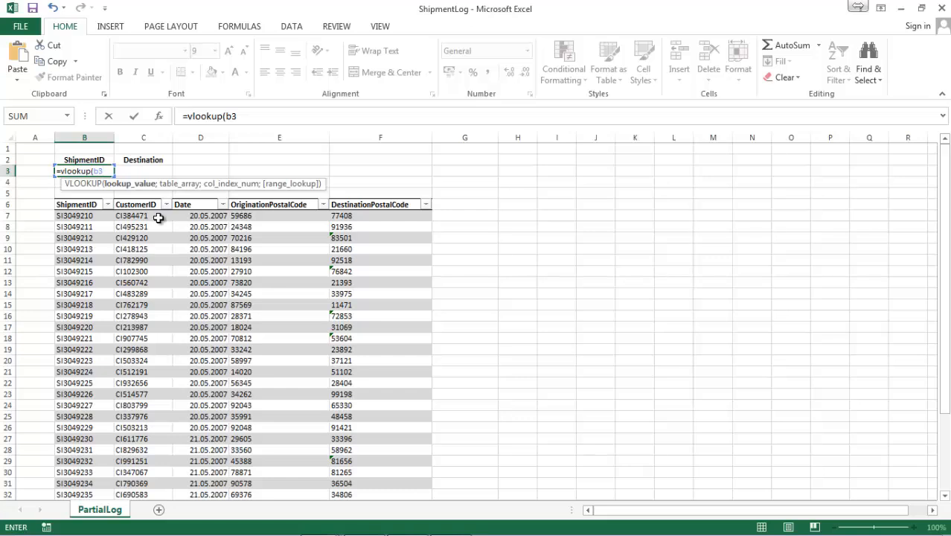
text(;)
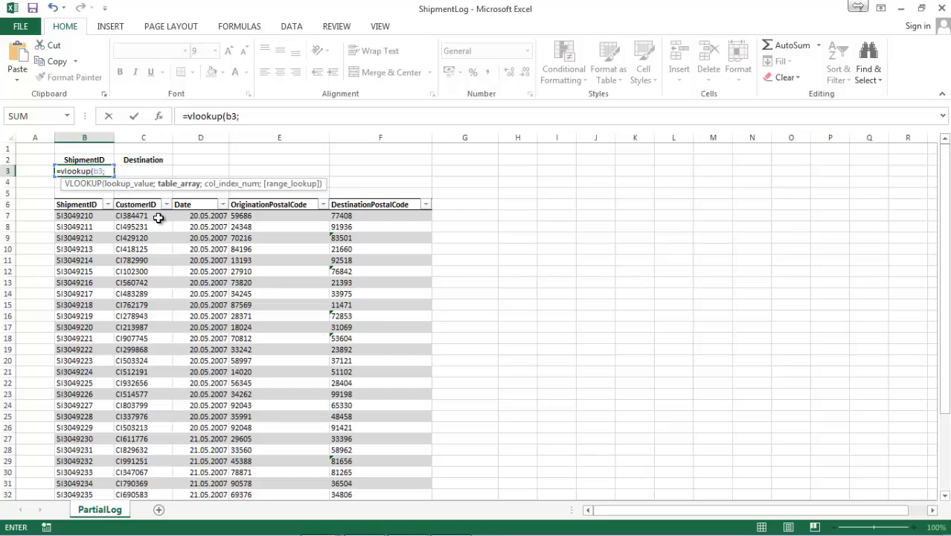
text( S)
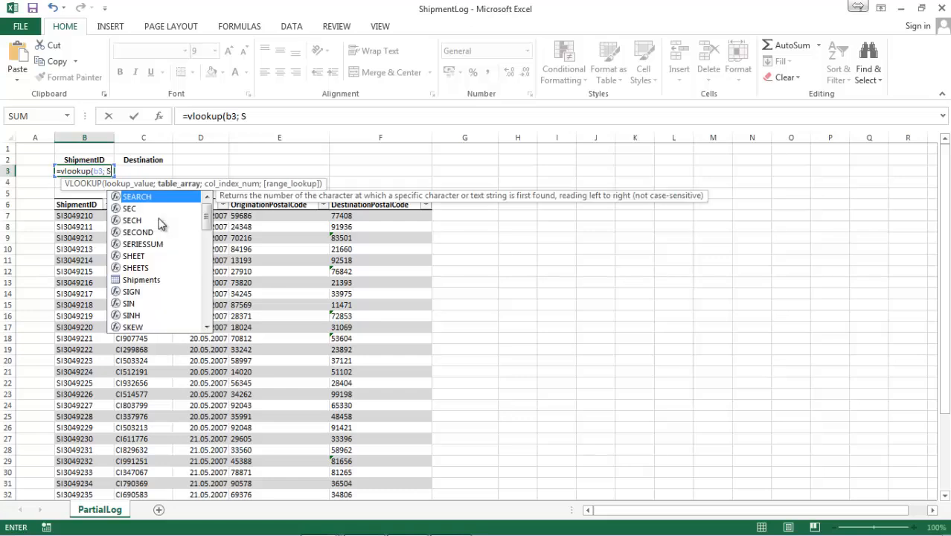
text(hipments;)
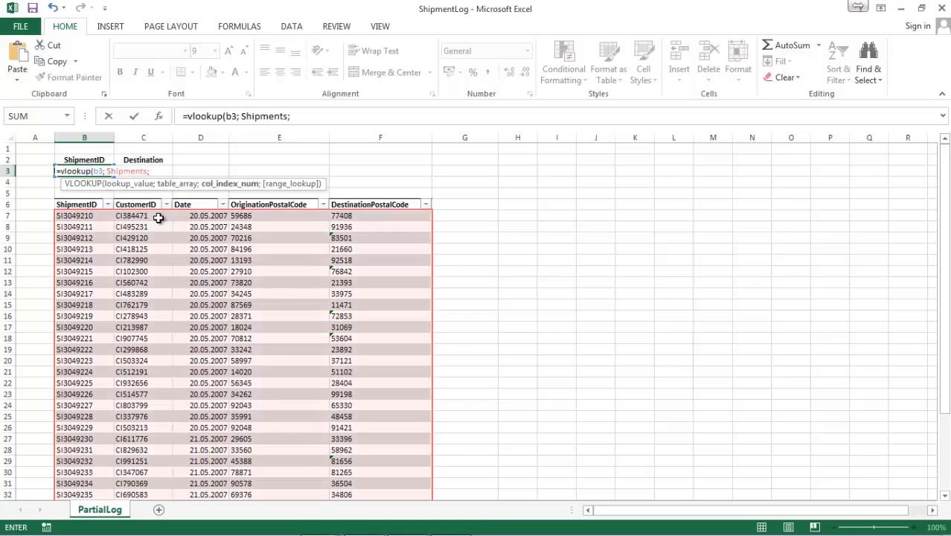
text( 5; 0)
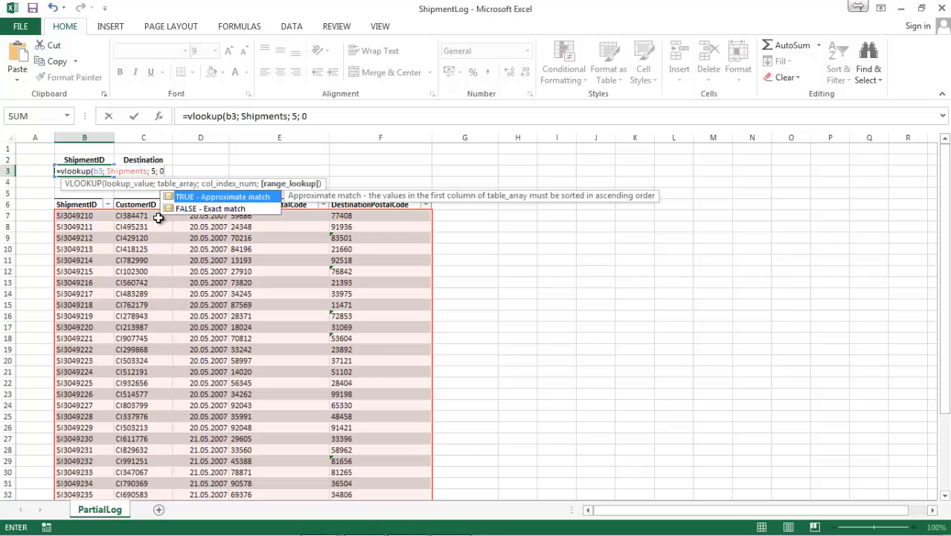
key(BackSpace)
text(1)
key(BackSpace)
key(BackSpace)
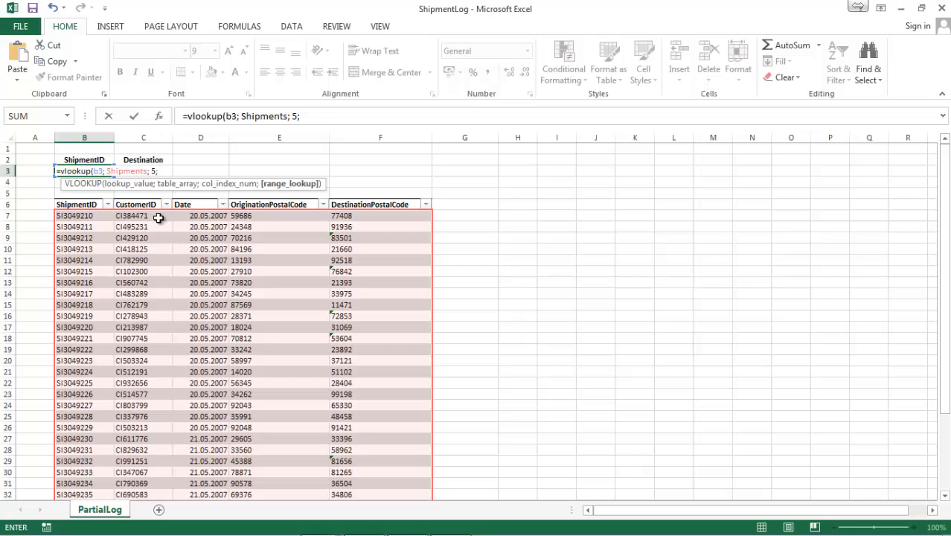
text(fales)
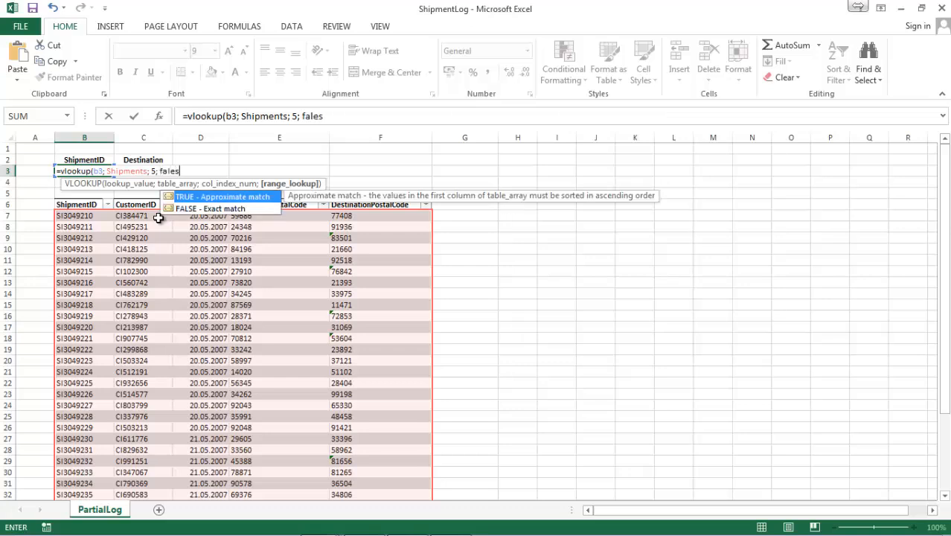
key(BackSpace)
key(BackSpace)
text(se))
key(Return)
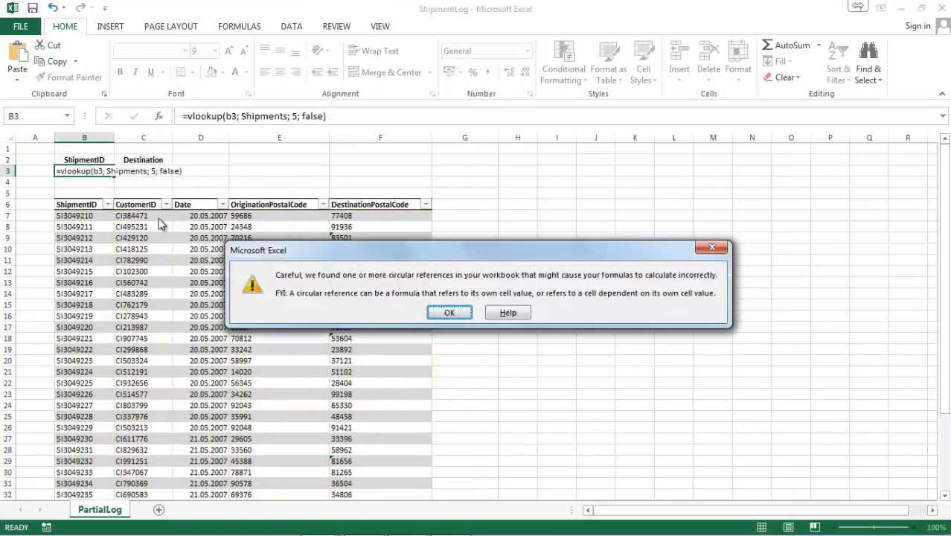
key(Return)
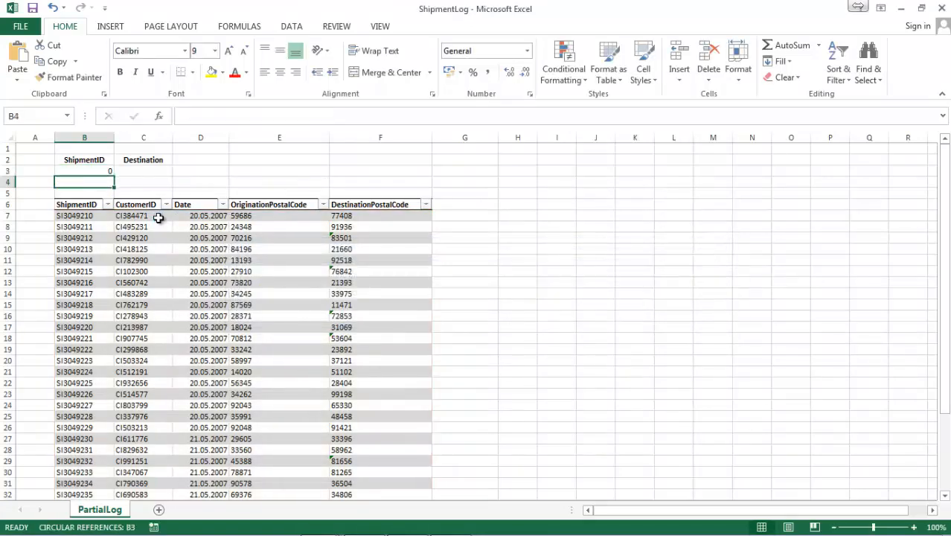
Clear the lookup formula from cell B3
key(Up)
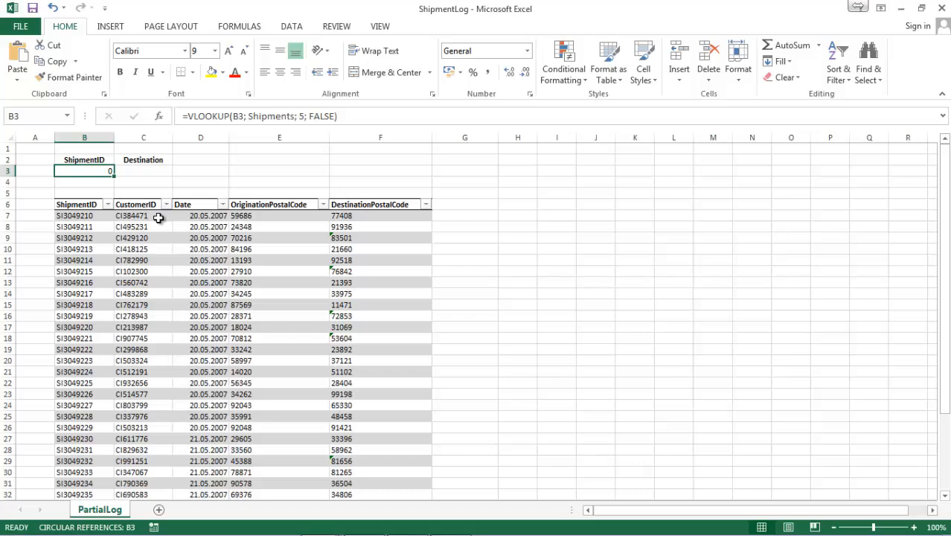
key(BackSpace)
Enter the formula =VLOOKUP(B3; Shipments; 5; FALSE) in cell C3 under Destination
key(Tab)
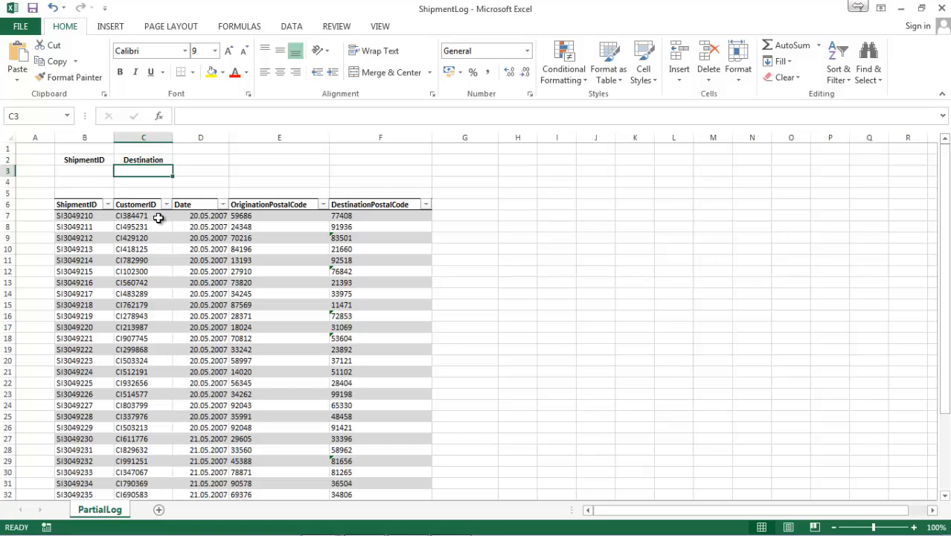
text(=bloo)
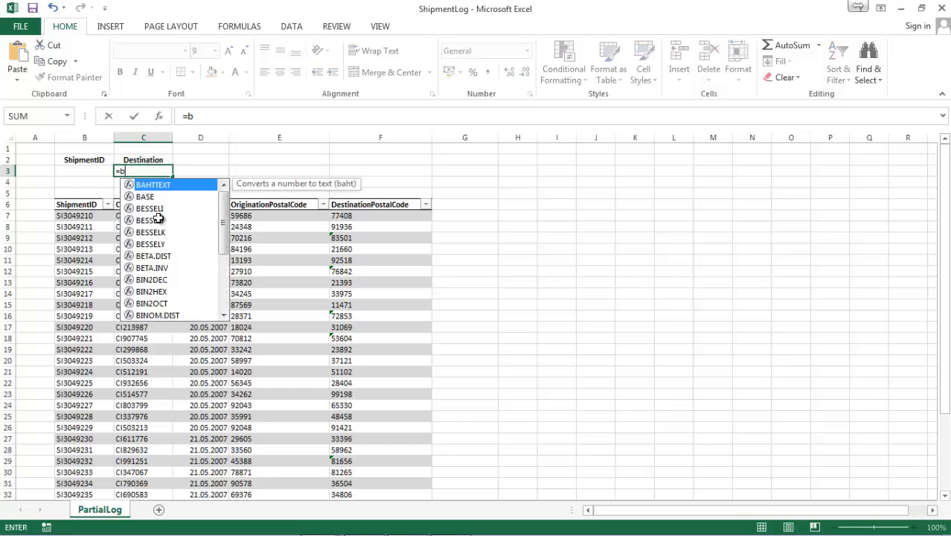
key(BackSpace)
key(BackSpace)
key(BackSpace)
key(BackSpace)
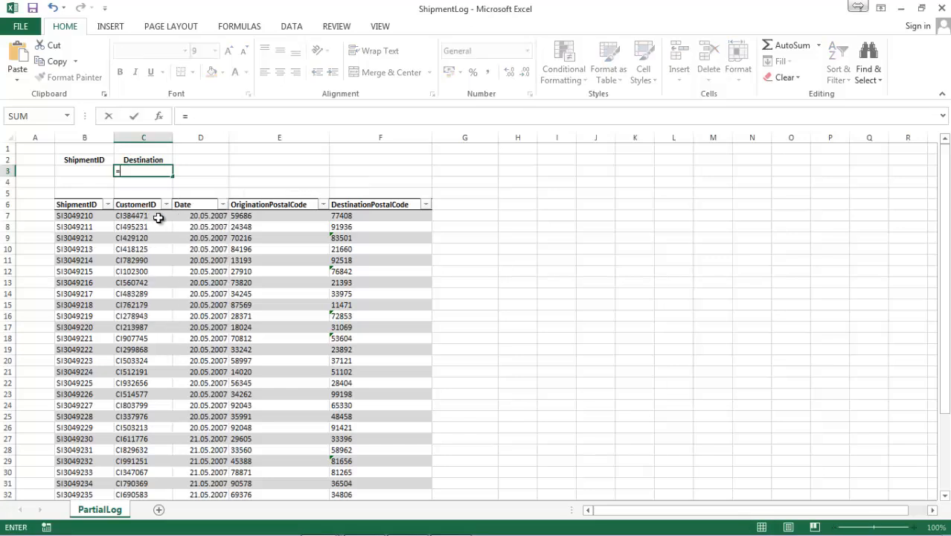
text(vlook)
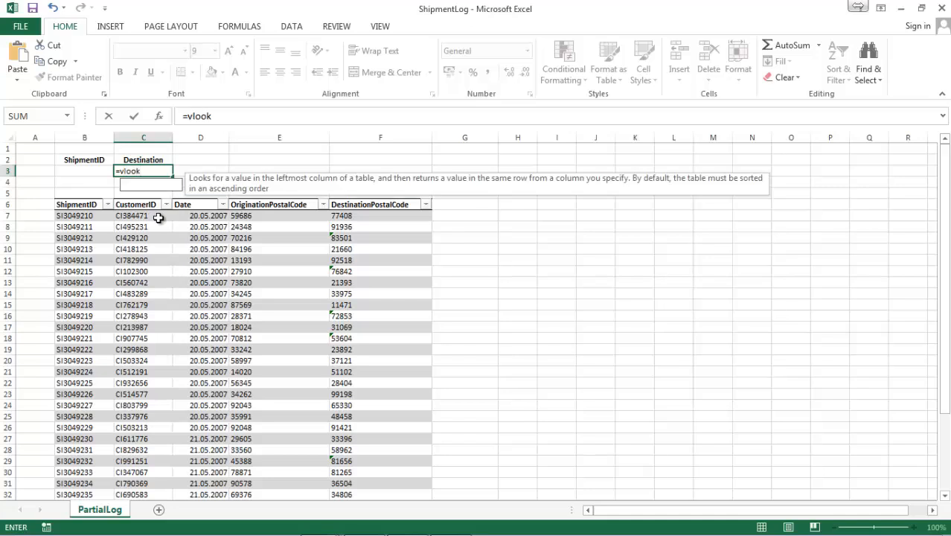
text(up()
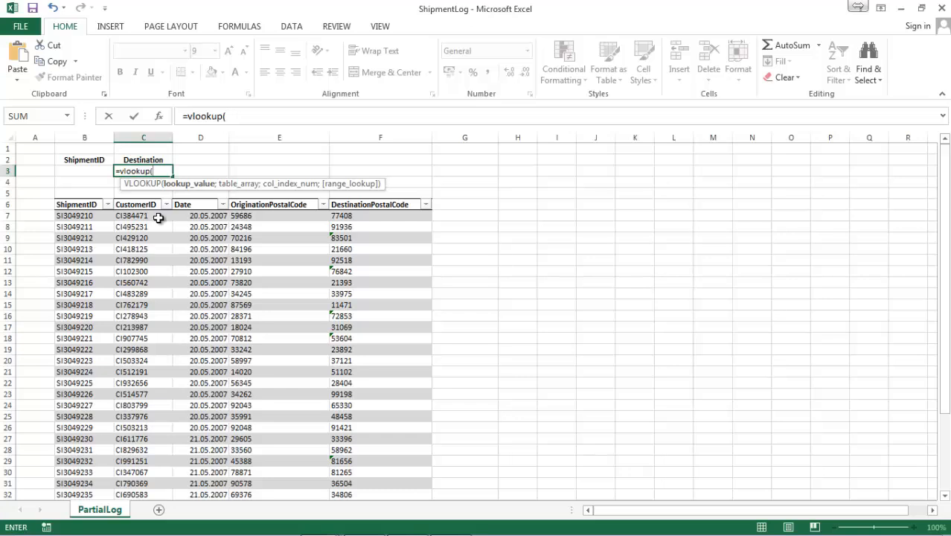
text(B3)
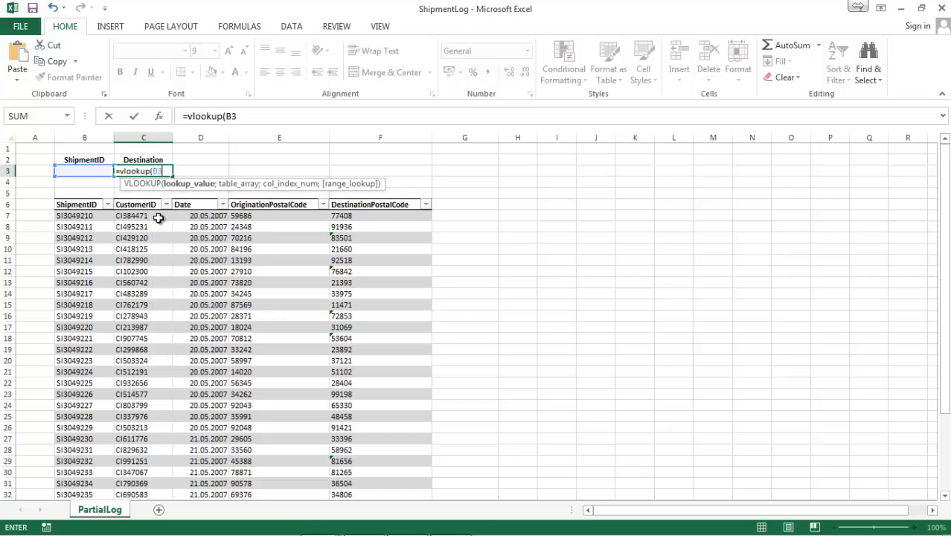
text(;)
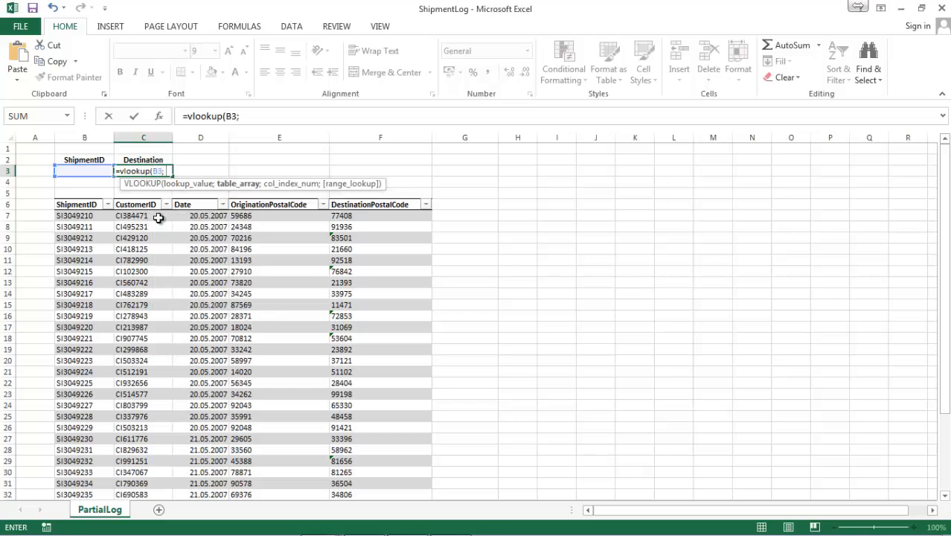
text( Sh)
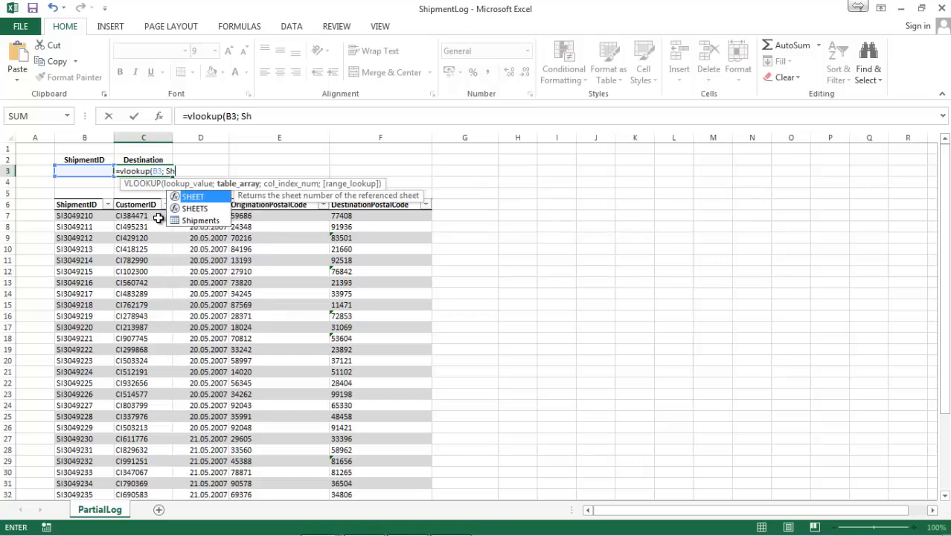
text(ipments)
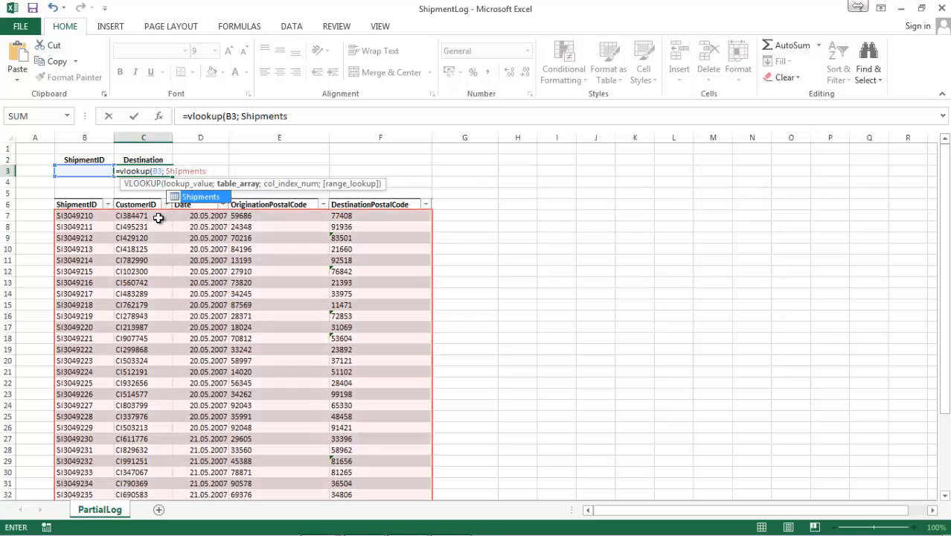
double_click(195, 197)
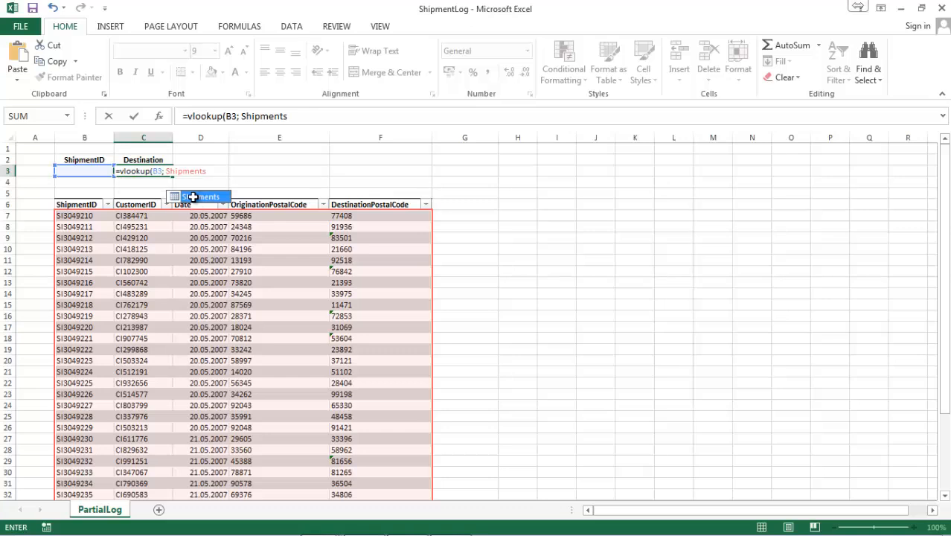
text(;)
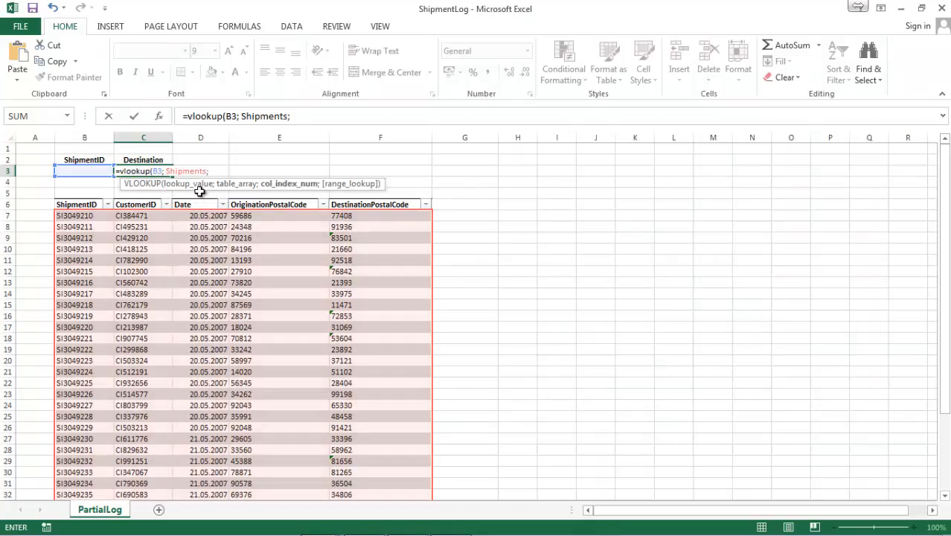
text( 5; fal)
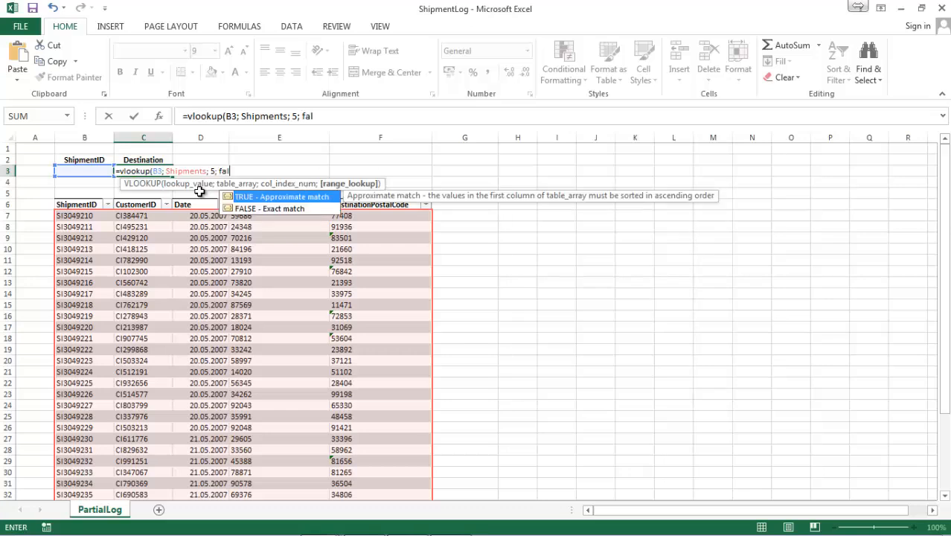
text(se))
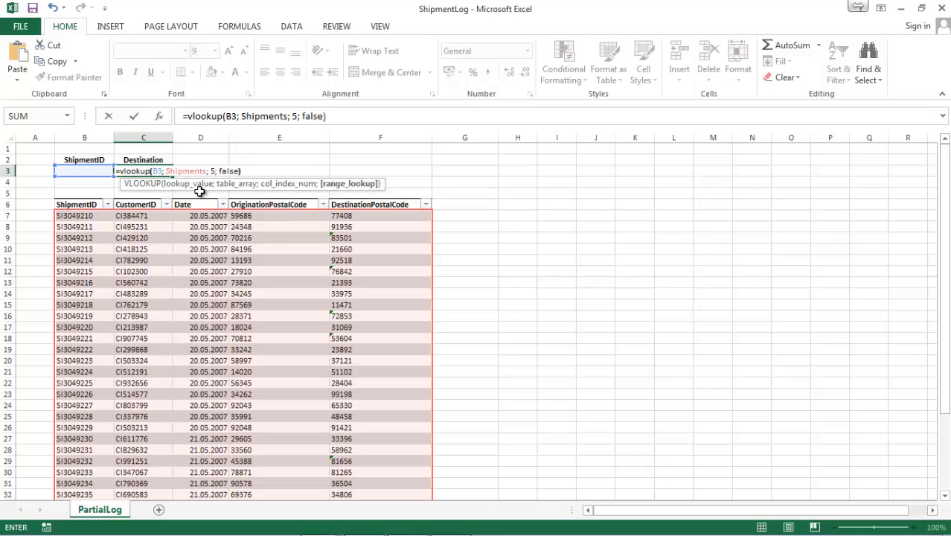
key(Return)
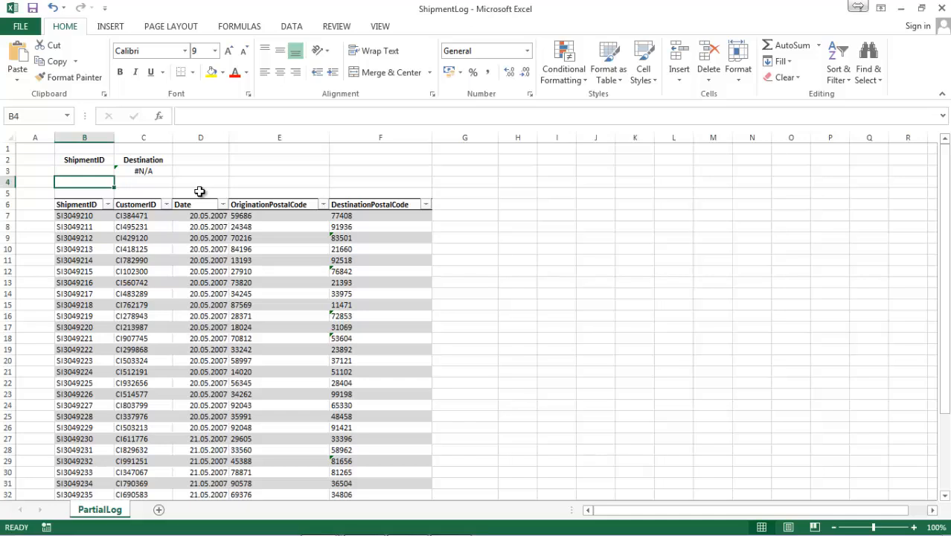
Enter SI3049224 as the lookup value in cell B3 under ShipmentID
key(Up)
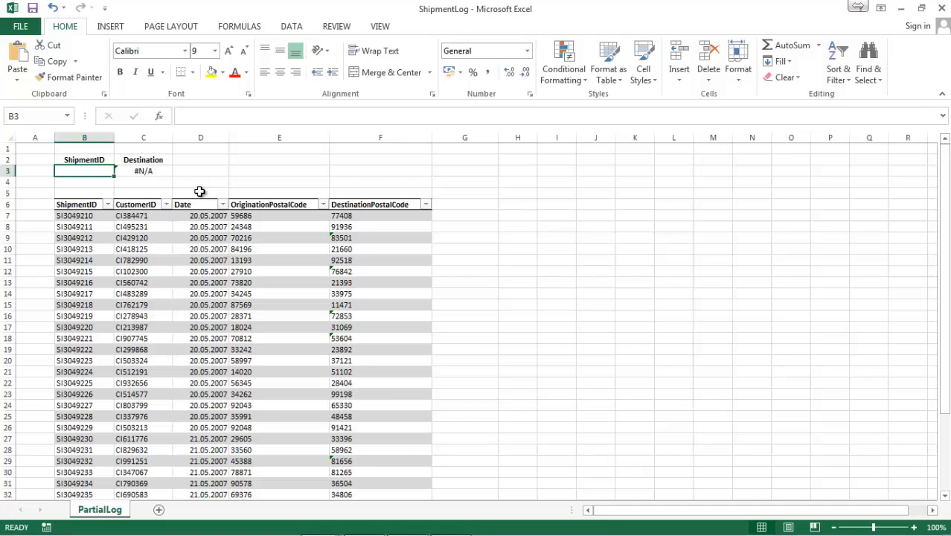
text(S)
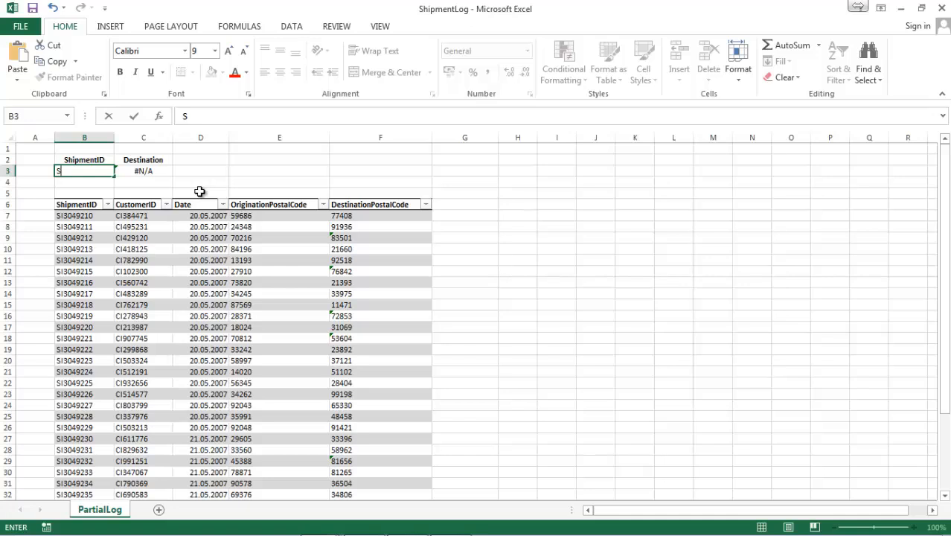
text(I3049224)
key(Return)
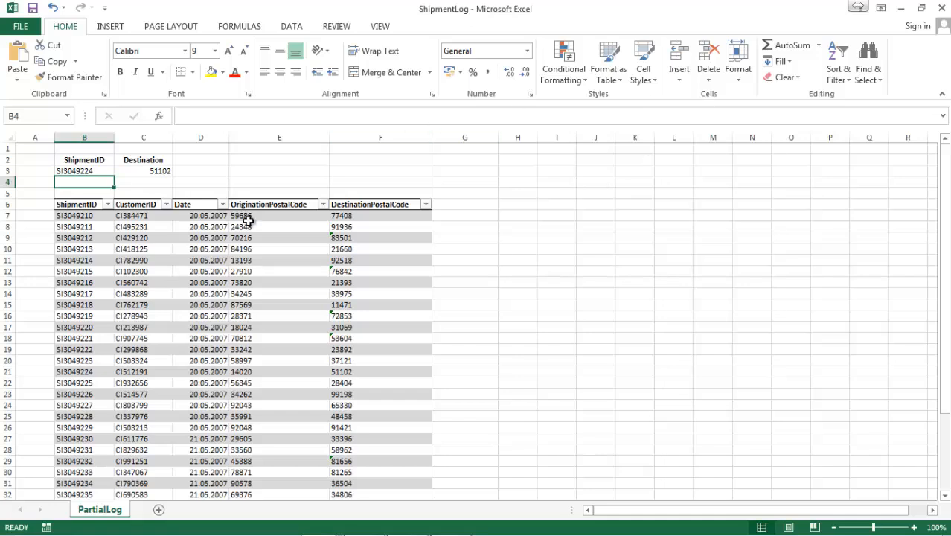
Change the column index in the VLOOKUP formula in C3 to 2 to return the CustomerID
click(166, 172)
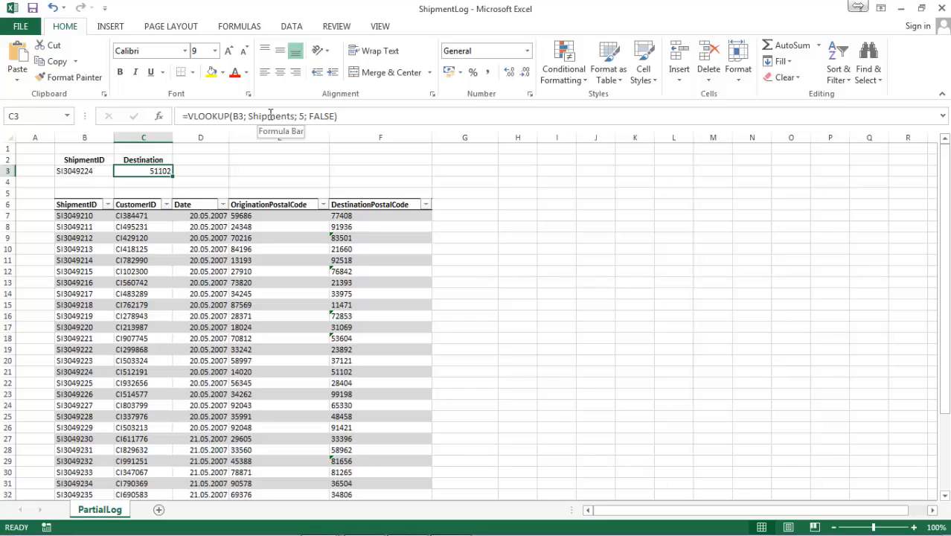
click(303, 116)
text(2)
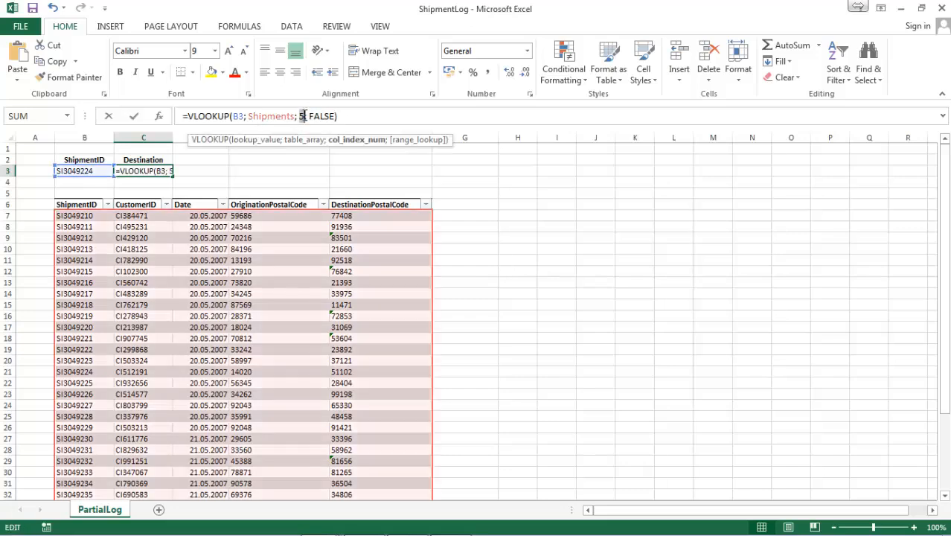
key(Return)
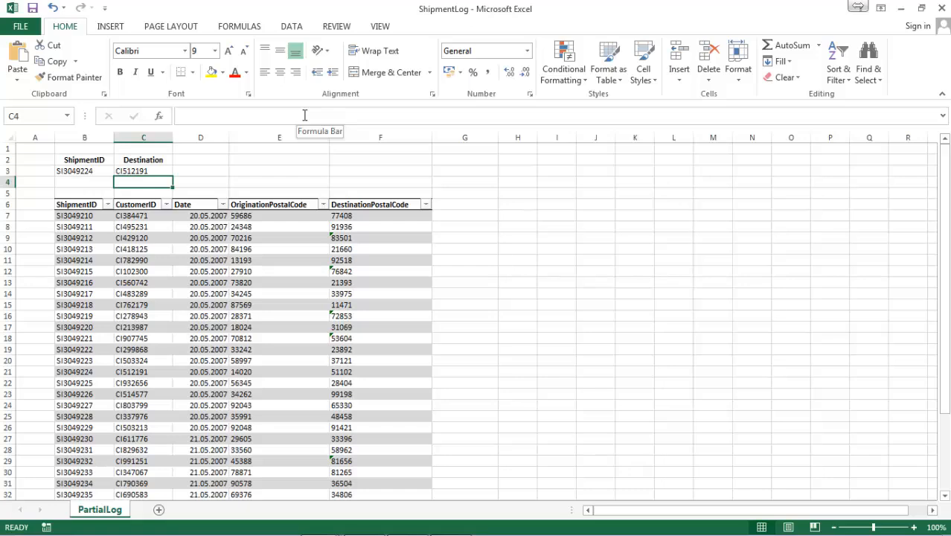
Change the VLOOKUP formula in C3 to column index 4 with the range lookup argument set to TRUE
key(Up)
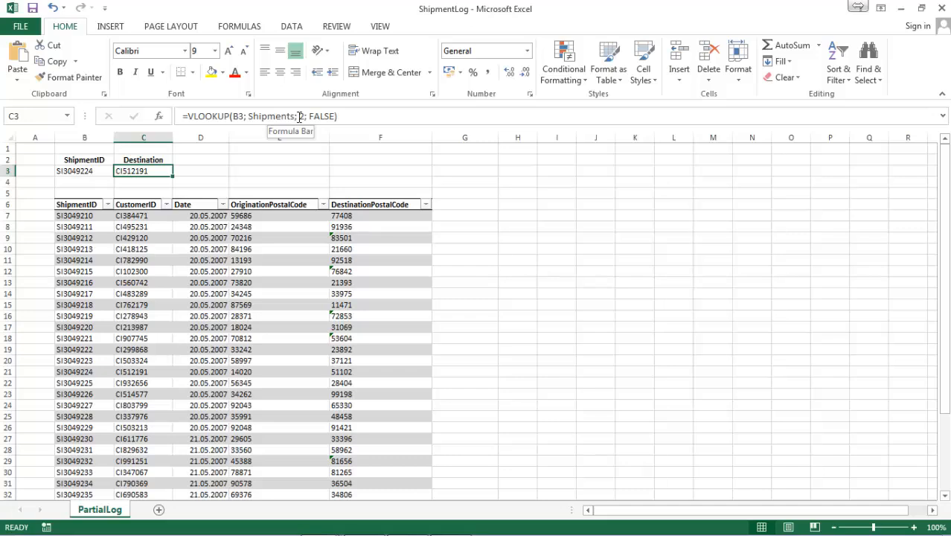
double_click(300, 117)
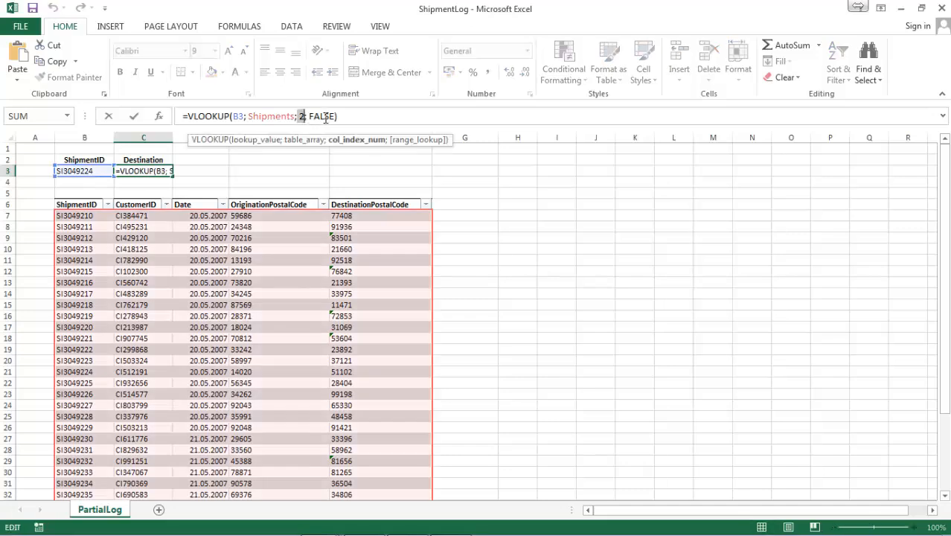
text(4)
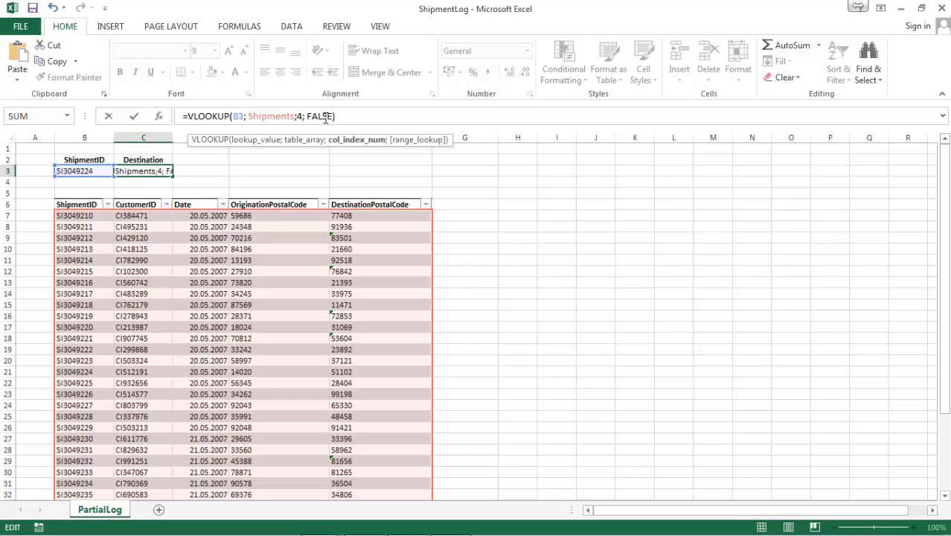
key(Right)
key(Right)
key(Right)
key(Delete)
key(Delete)
key(Delete)
key(Delete)
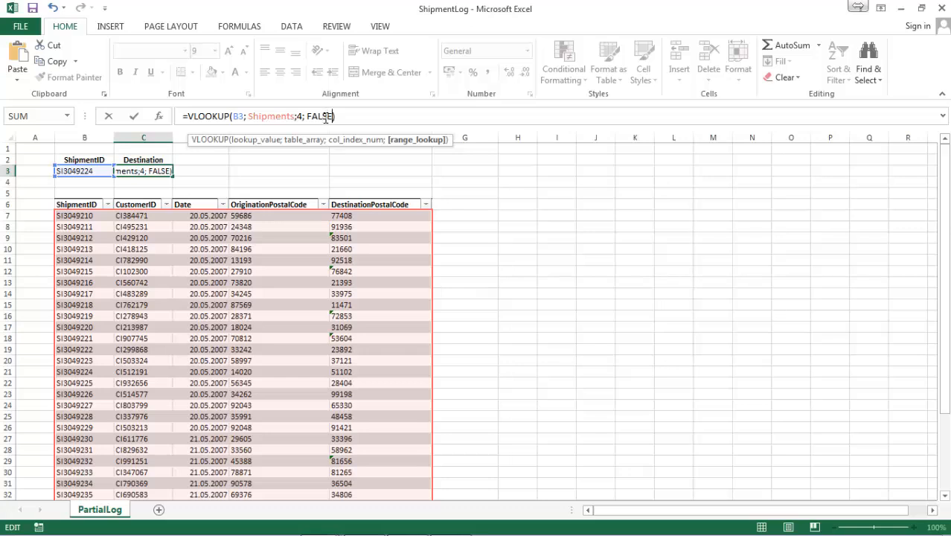
key(BackSpace)
text(true)
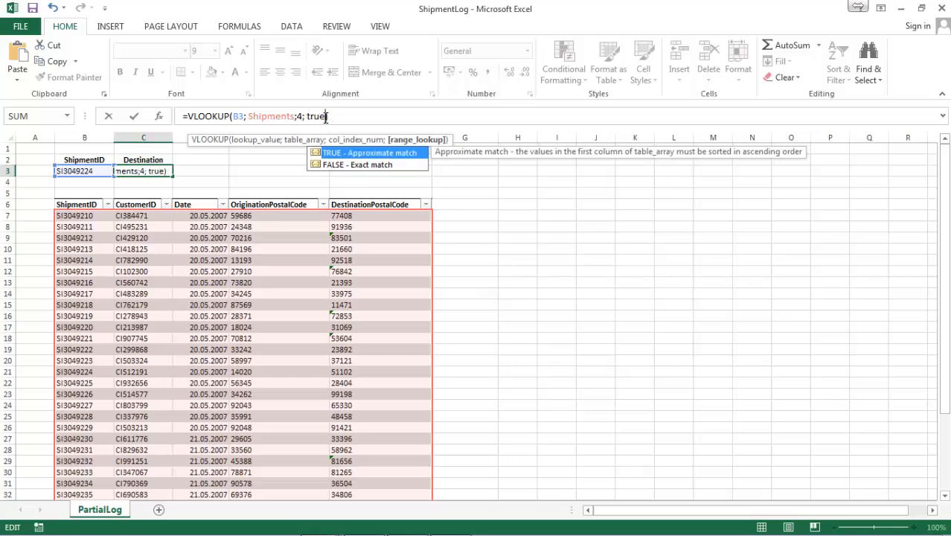
key(Return)
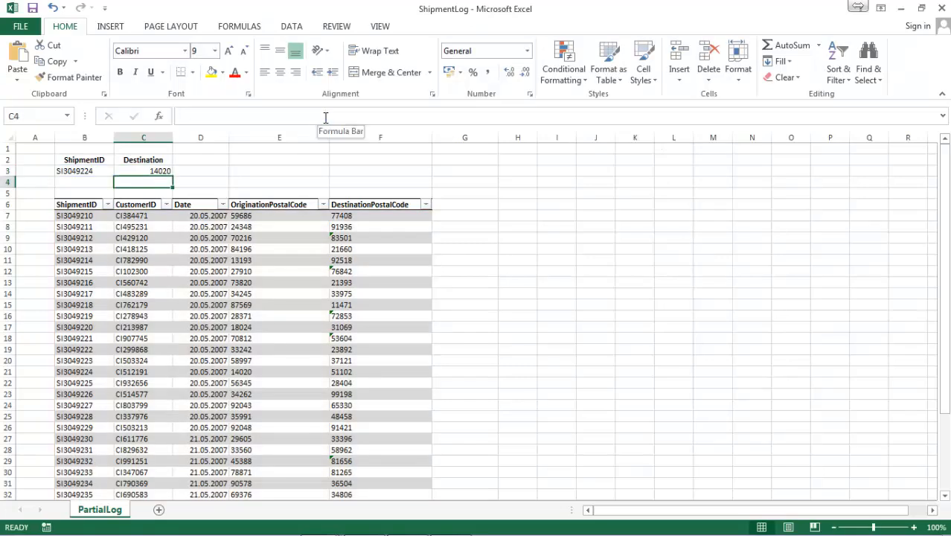
Examine the lookup formula in C3 and check the shipment table's entries from the first row to the last
click(146, 170)
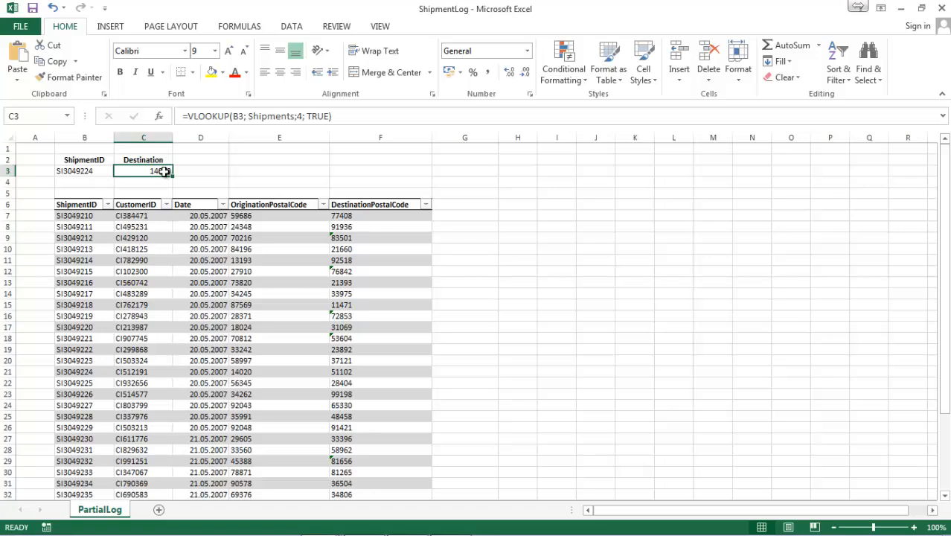
scroll(171, 182, down, 1)
scroll(171, 183, down, 2)
scroll(172, 183, up, 3)
scroll(285, 258, down, 5)
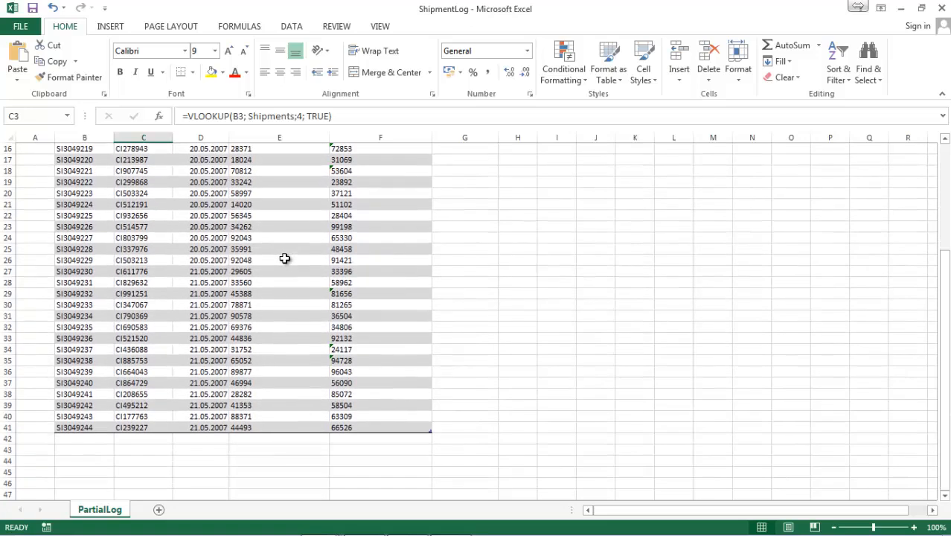
scroll(286, 258, up, 2)
scroll(285, 258, up, 2)
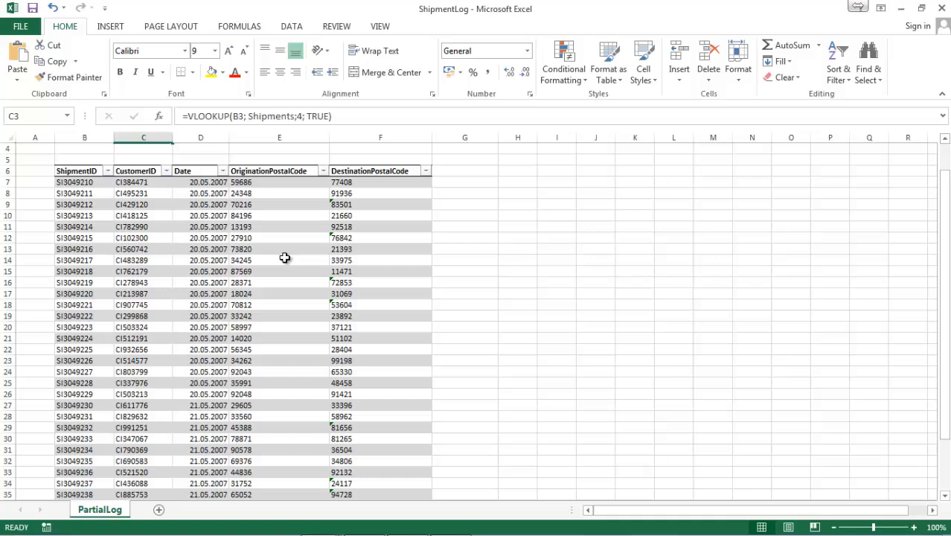
scroll(91, 175, up, 1)
Change the ShipmentID in cell B3 to SI3049209 to test the approximate match
click(91, 172)
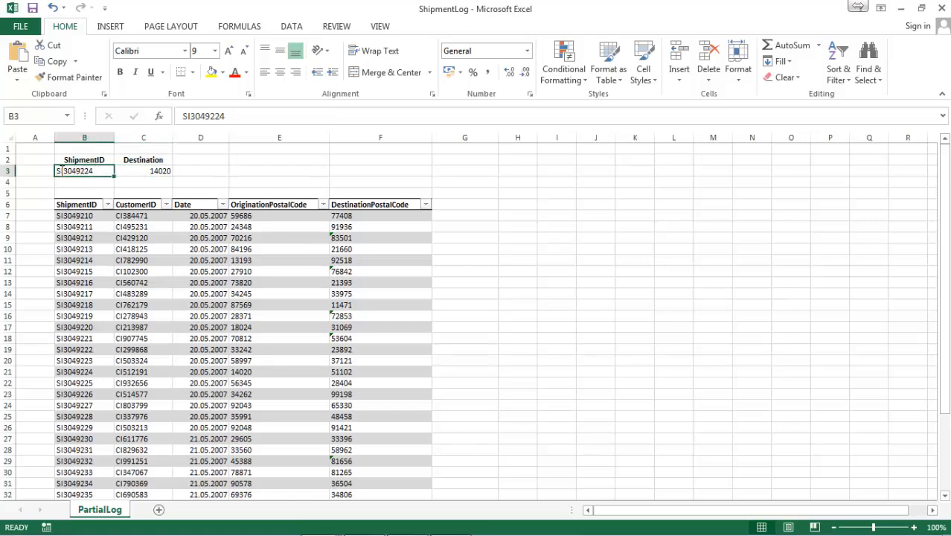
double_click(63, 171)
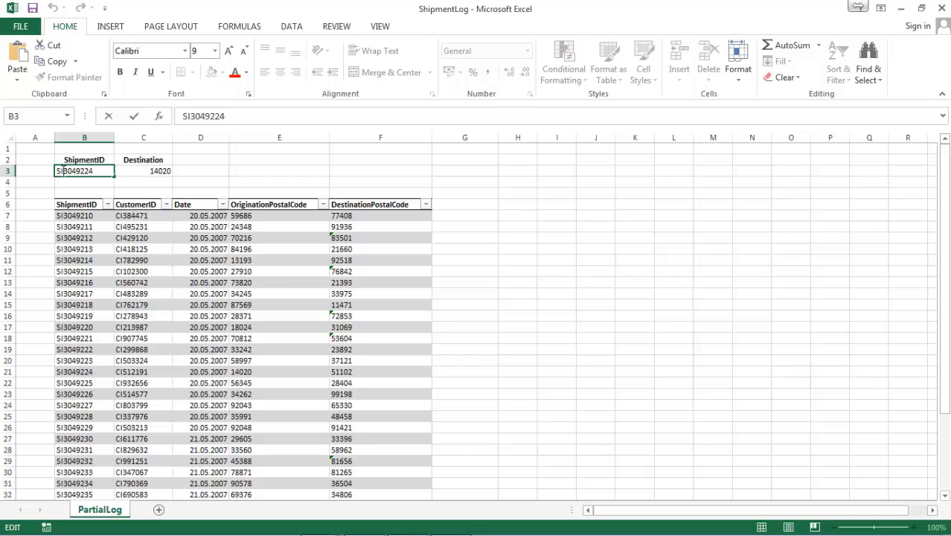
click(77, 171)
key(Right)
key(Right)
key(Right)
key(BackSpace)
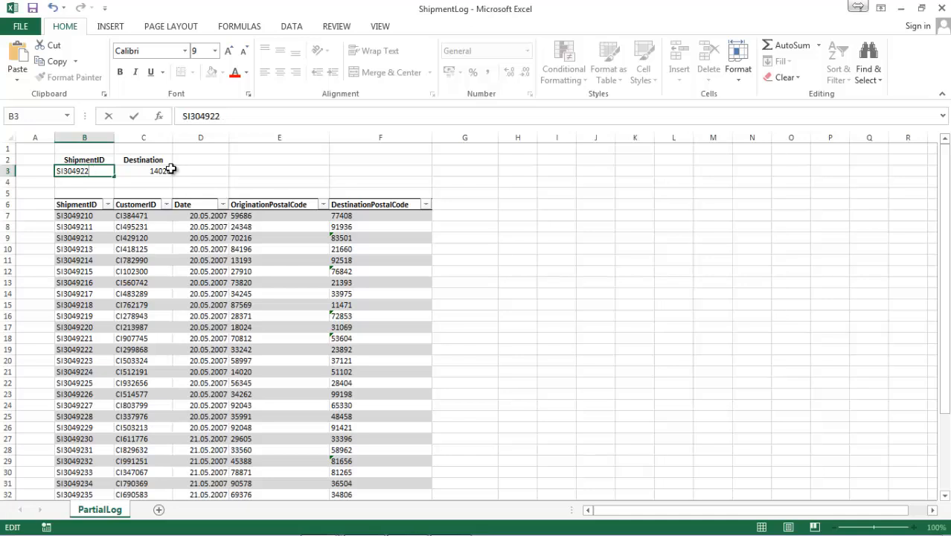
key(BackSpace)
text(09)
key(Return)
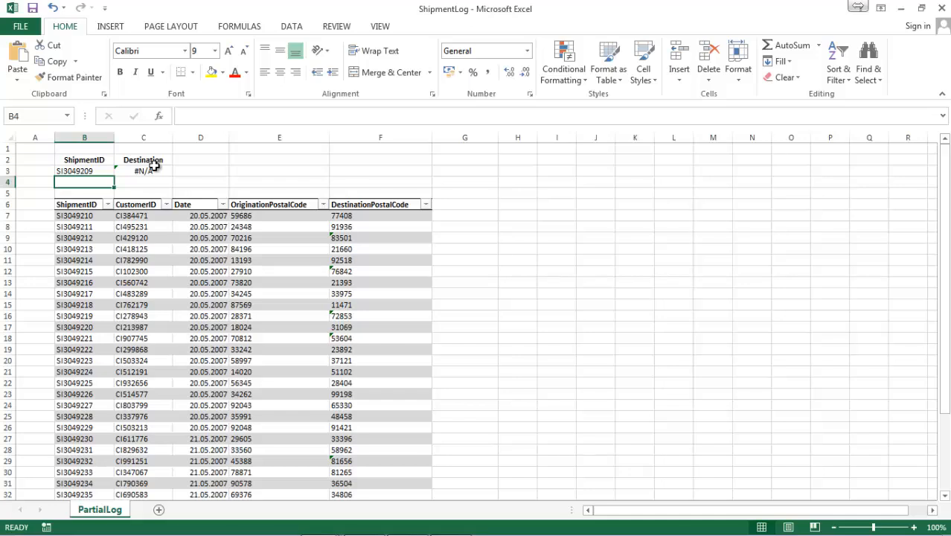
Change the ShipmentID in cell B3 to SI3049245 to test an ID beyond the shipment table's last entry
double_click(85, 170)
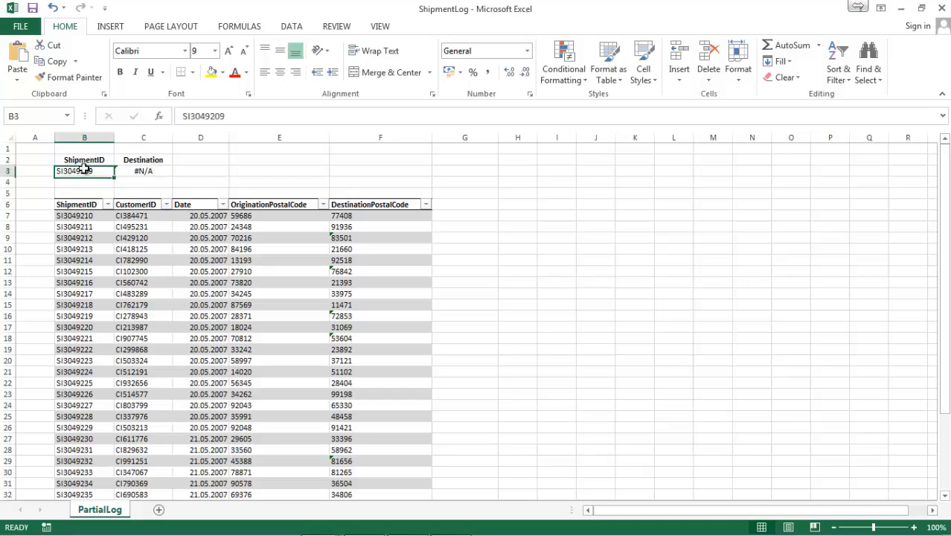
key(BackSpace)
key(BackSpace)
key(BackSpace)
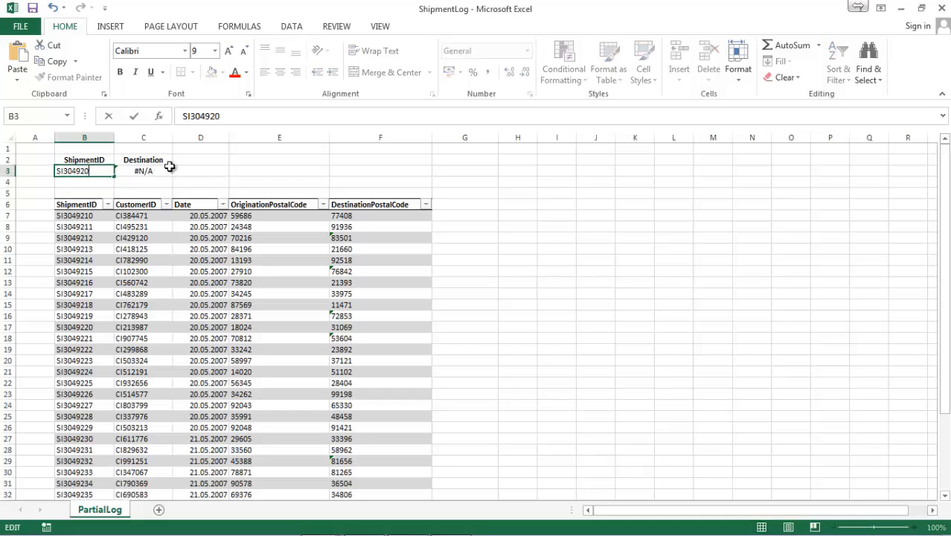
text(45)
key(Return)
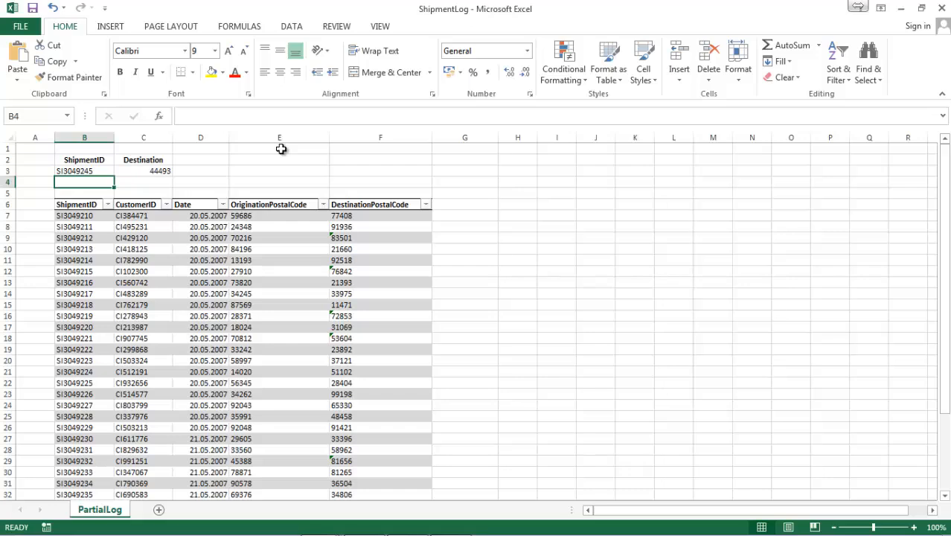
Change the range lookup argument of the VLOOKUP formula in C3 to TRUE*1
click(149, 161)
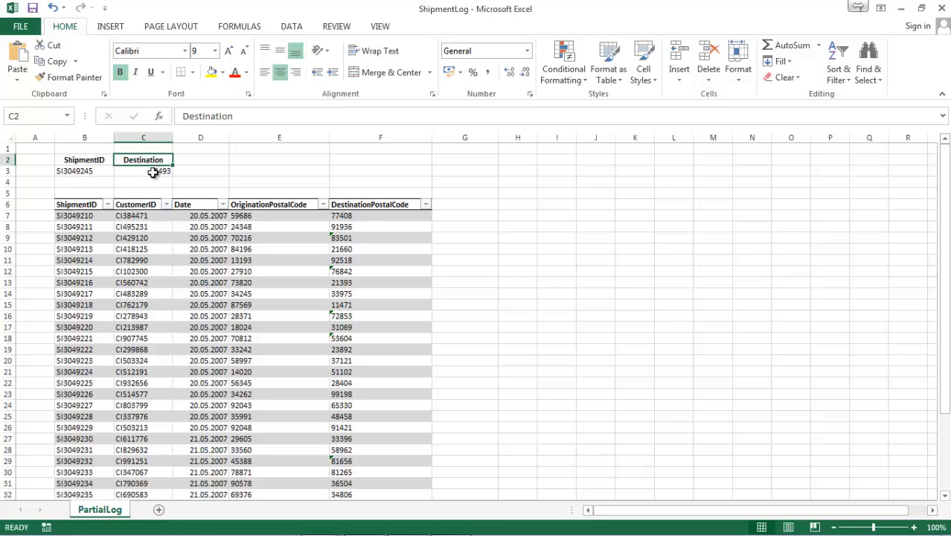
click(151, 171)
click(325, 115)
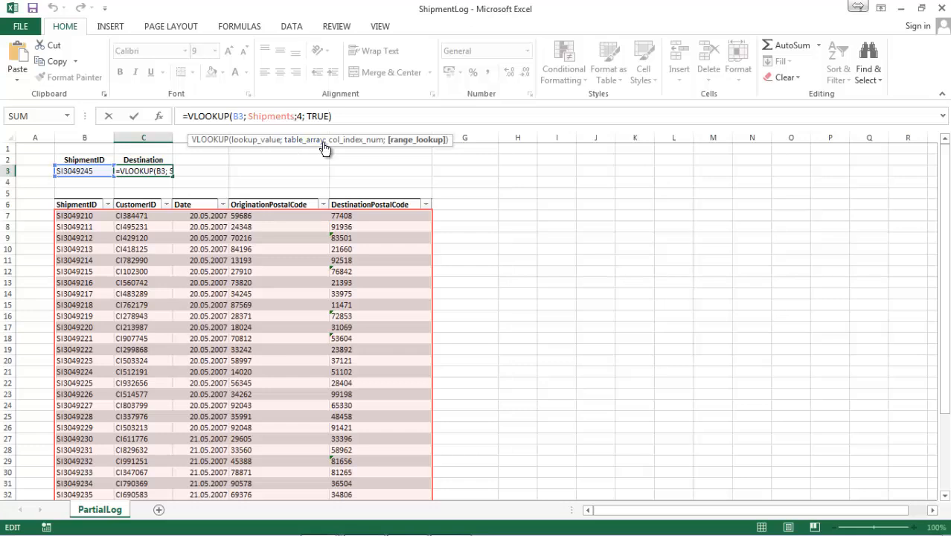
text(*)
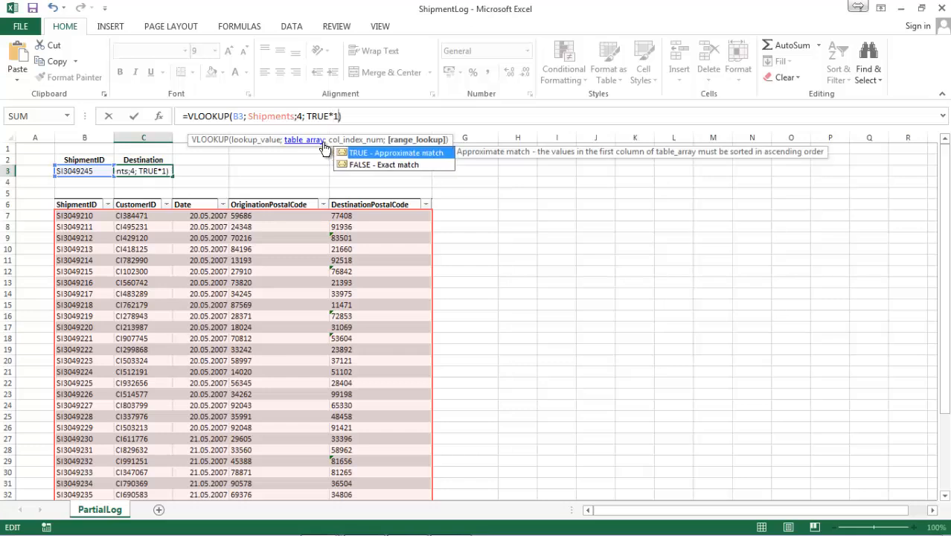
key(Return)
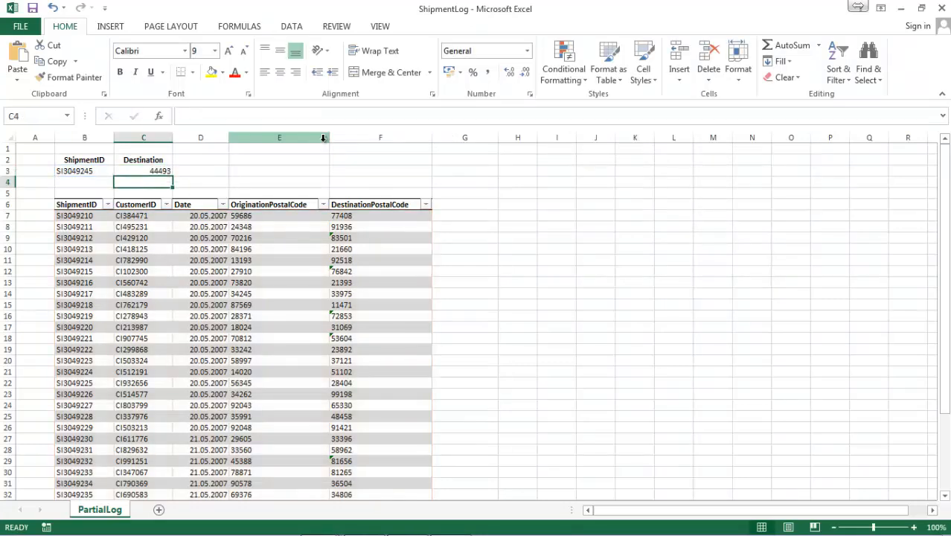
click(144, 171)
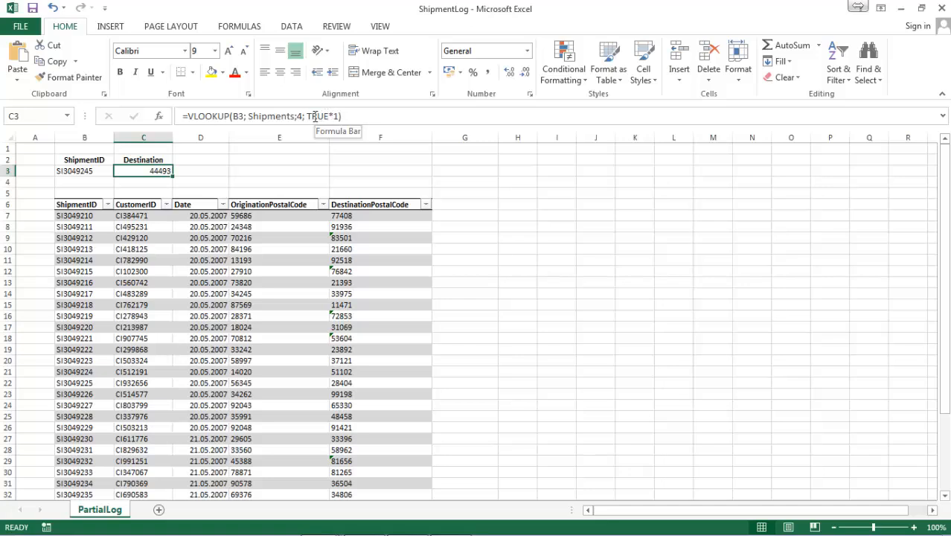
Enter the formula =TRUE in cell D3, beside the lookup result
click(200, 170)
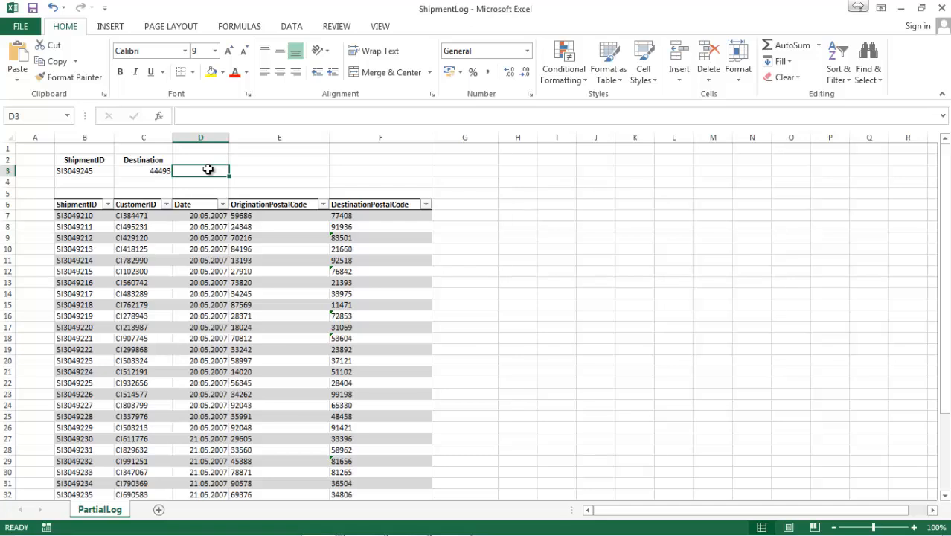
text(=)
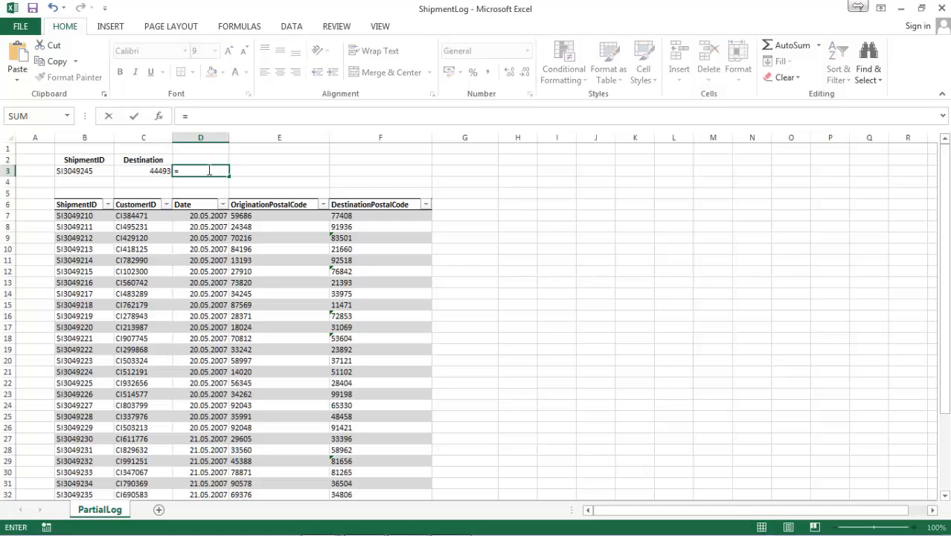
text(true)
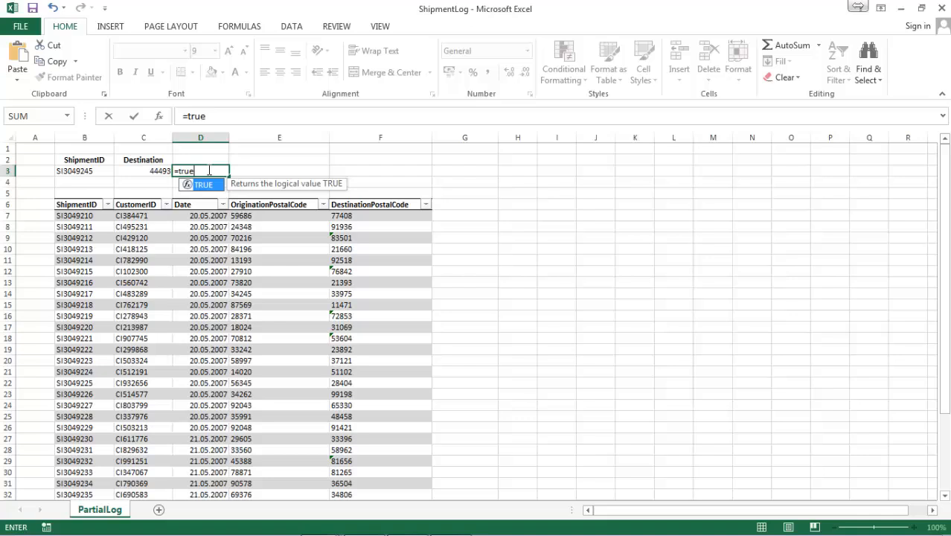
key(Return)
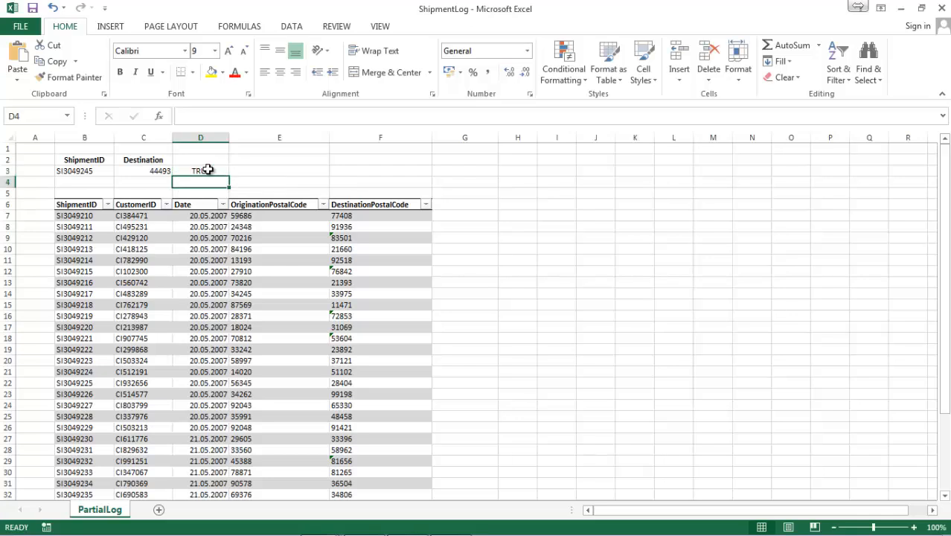
Extend the formula in D3 to =TRUE*1 to convert the logical value to a number
click(208, 170)
click(220, 117)
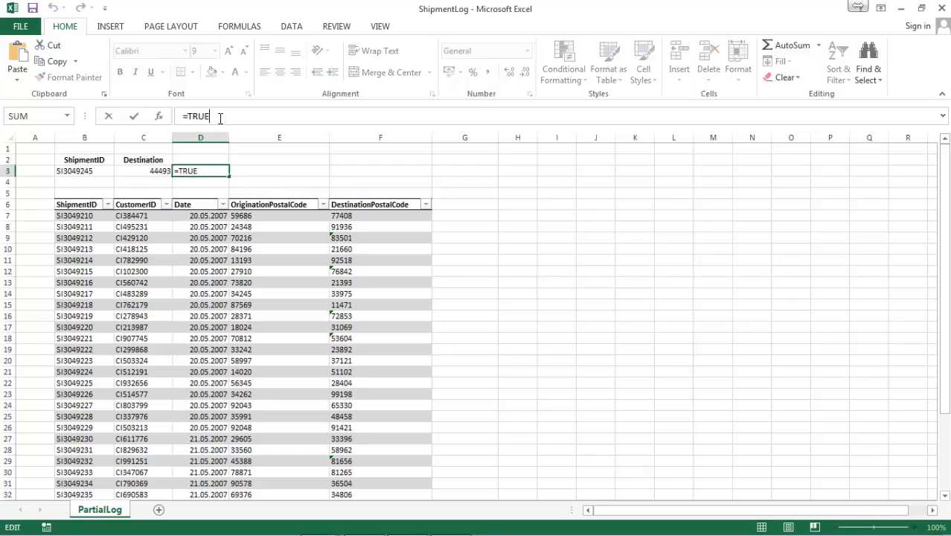
text(*1)
key(Return)
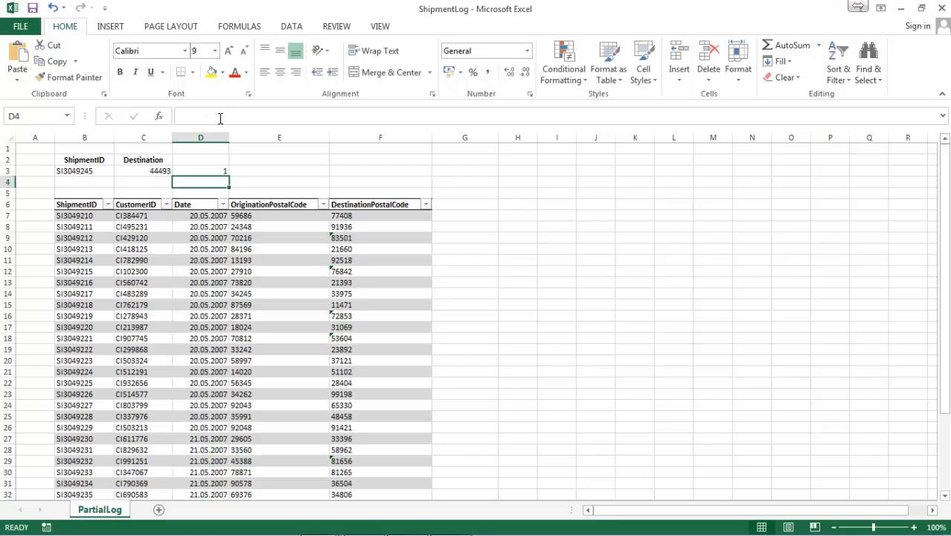
click(214, 168)
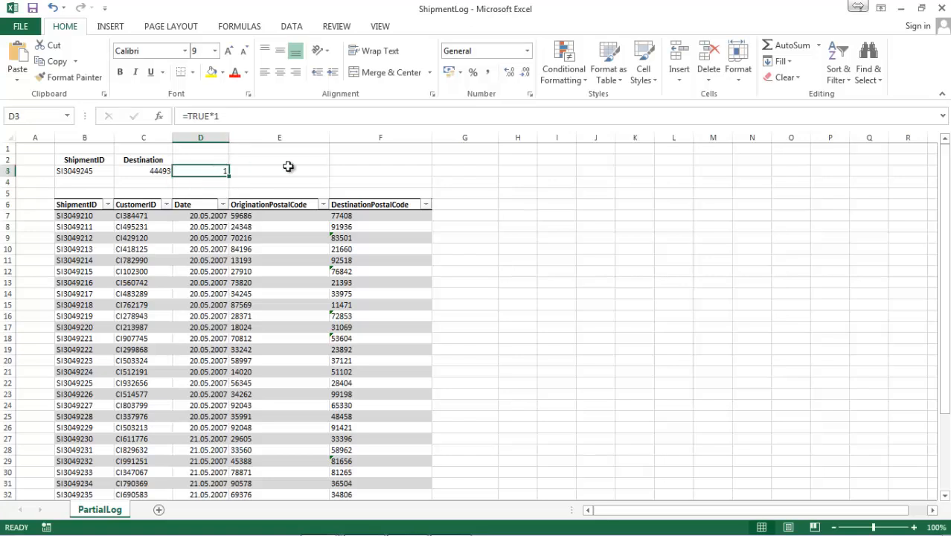
Enter an expression that evaluates to 0 in cell E3, beside the =TRUE*1 test
click(288, 167)
click(198, 169)
click(276, 168)
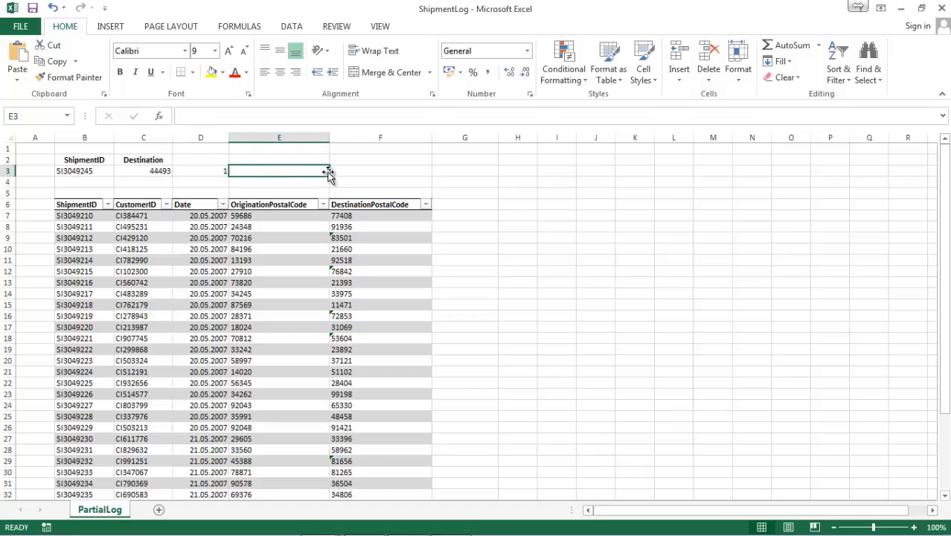
key(Return)
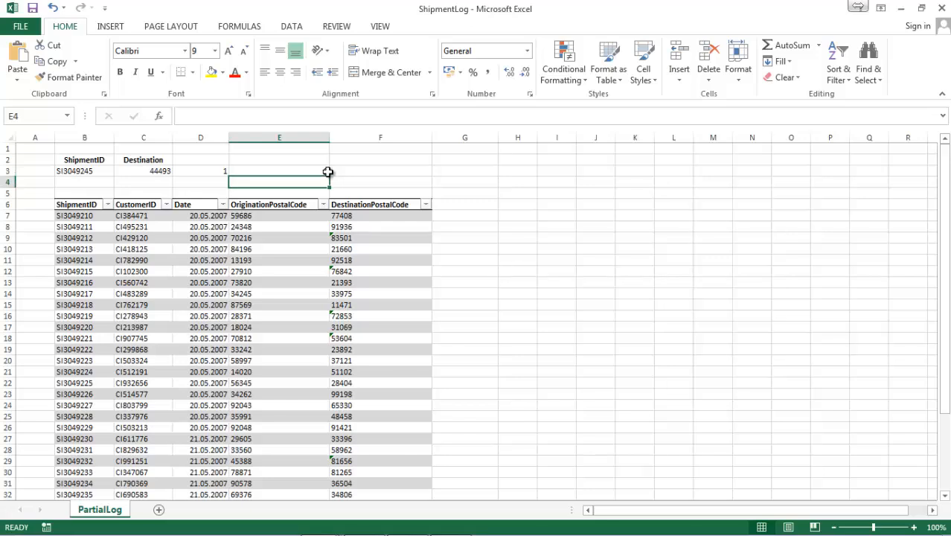
Replace the range lookup argument of the VLOOKUP formula in C3 with 0 for an exact match
click(147, 170)
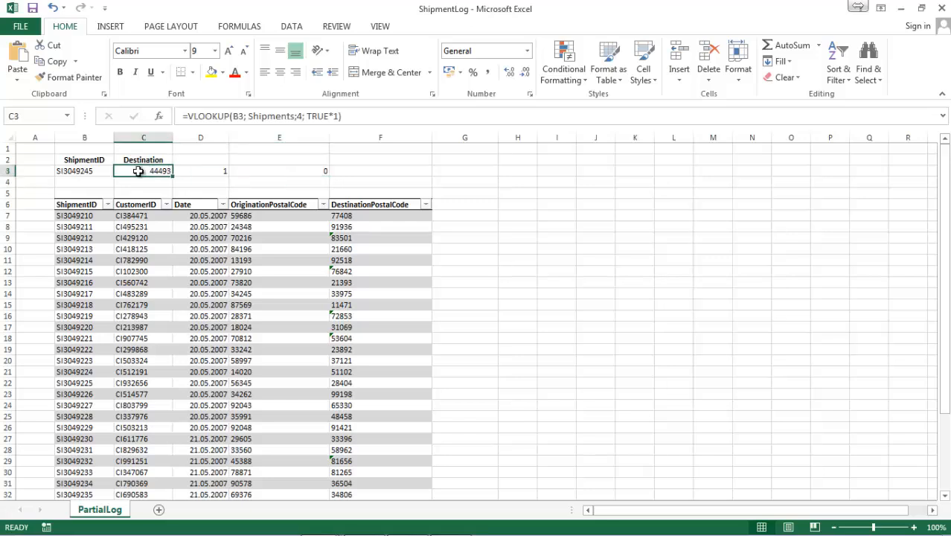
click(330, 117)
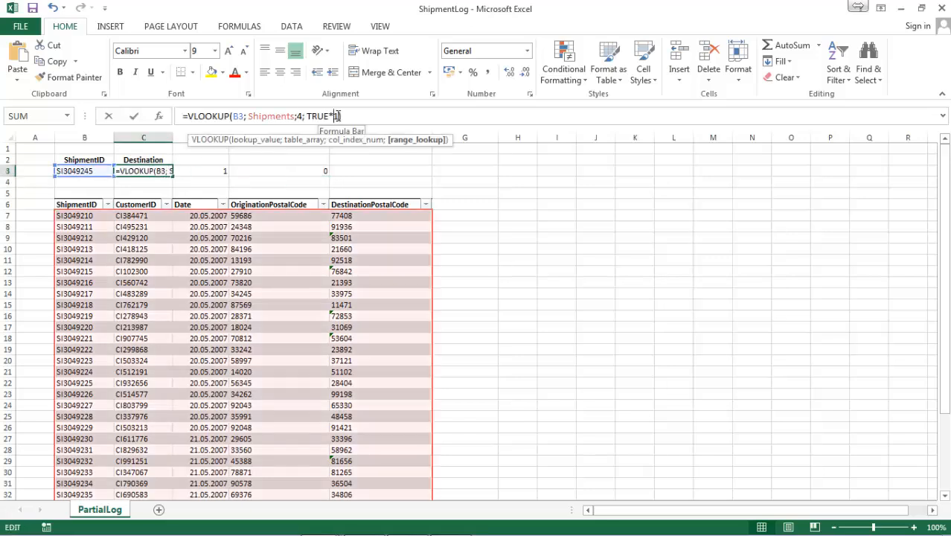
drag(334, 116, 308, 116)
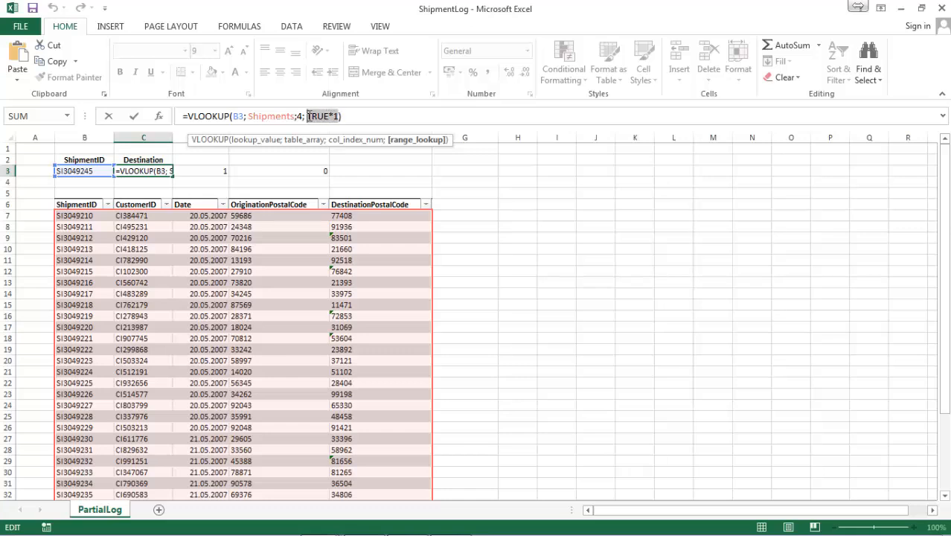
key(BackSpace)
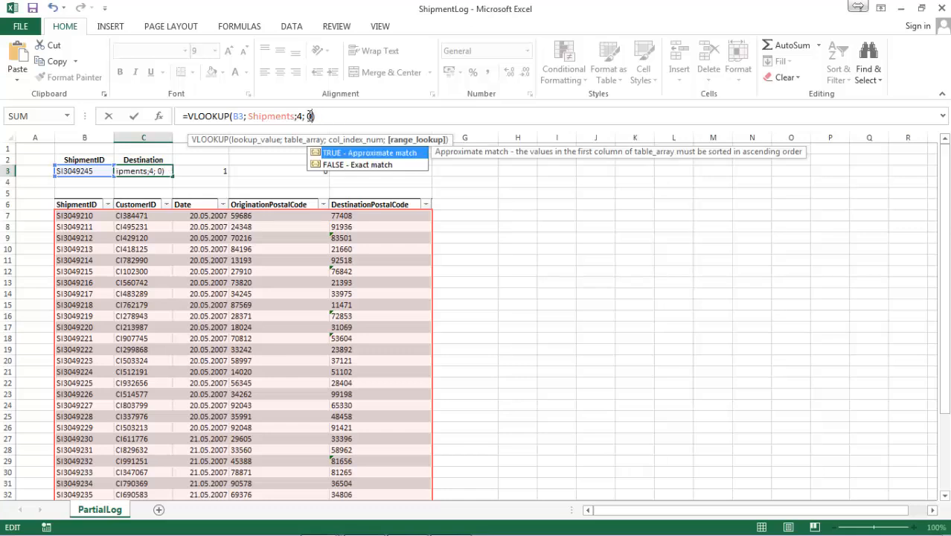
key(Return)
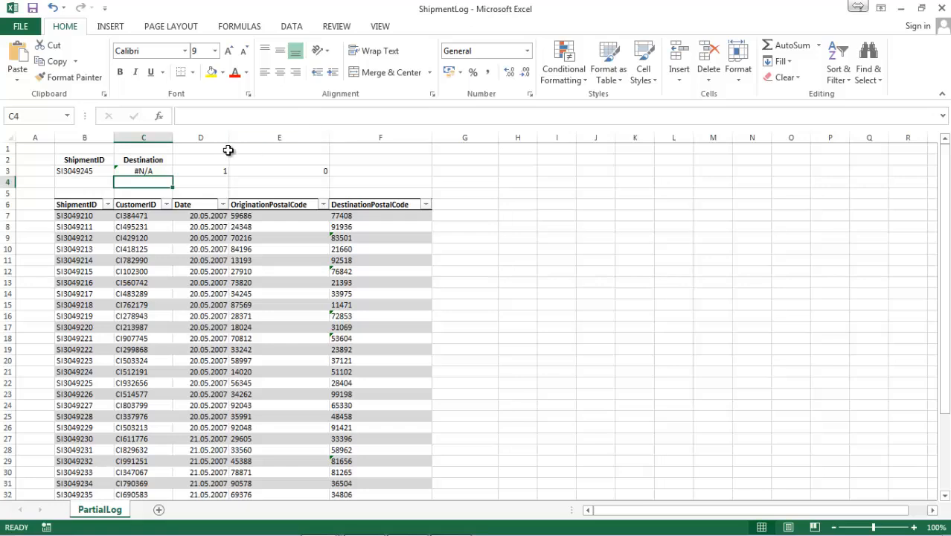
click(142, 172)
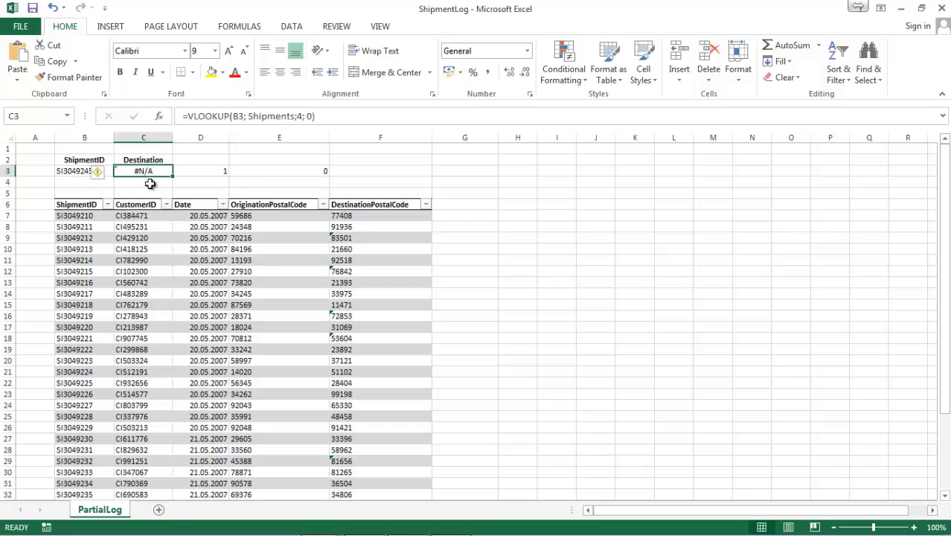
Change the ShipmentID in B3 to SI3049244 and compare the lookup result with the last row of the shipment table
click(69, 169)
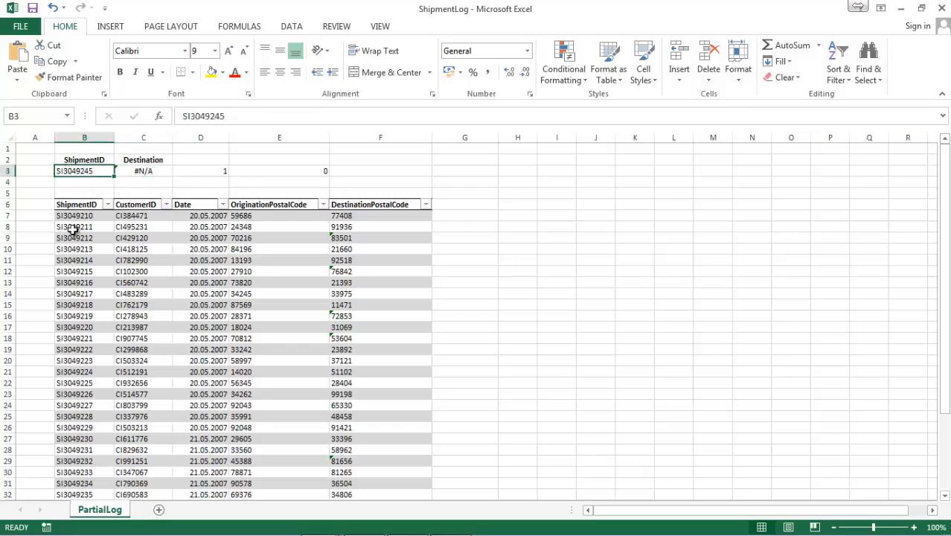
scroll(159, 298, down, 3)
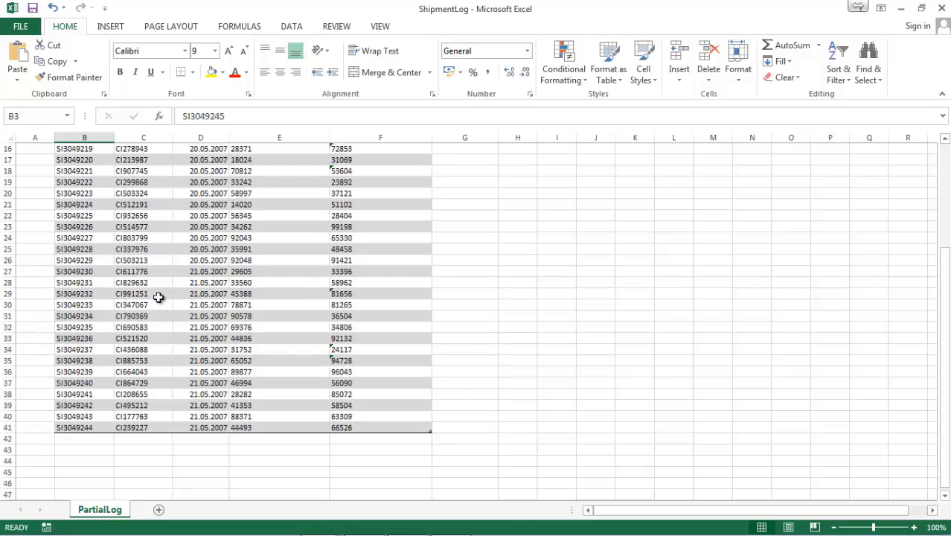
scroll(156, 294, up, 6)
double_click(100, 167)
click(99, 171)
double_click(100, 171)
key(BackSpace)
text(4)
key(Return)
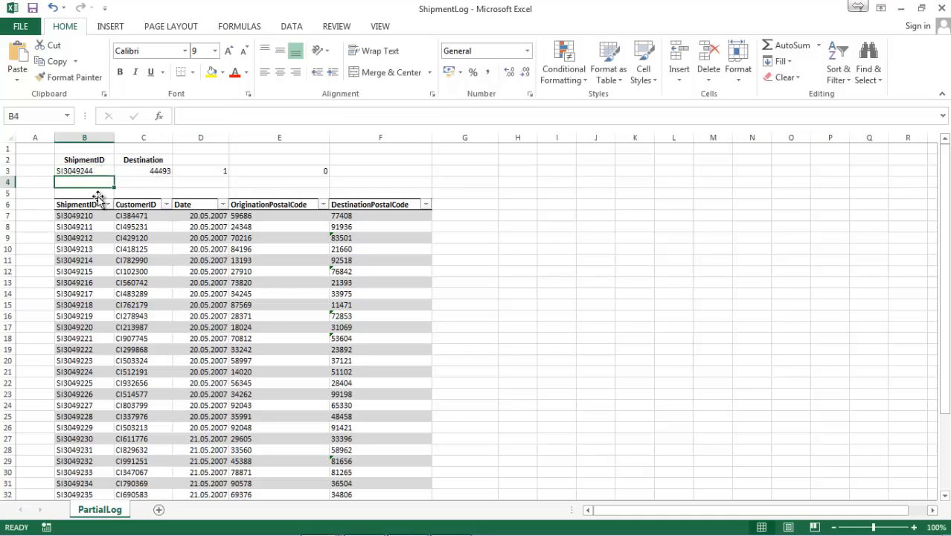
scroll(266, 365, down, 5)
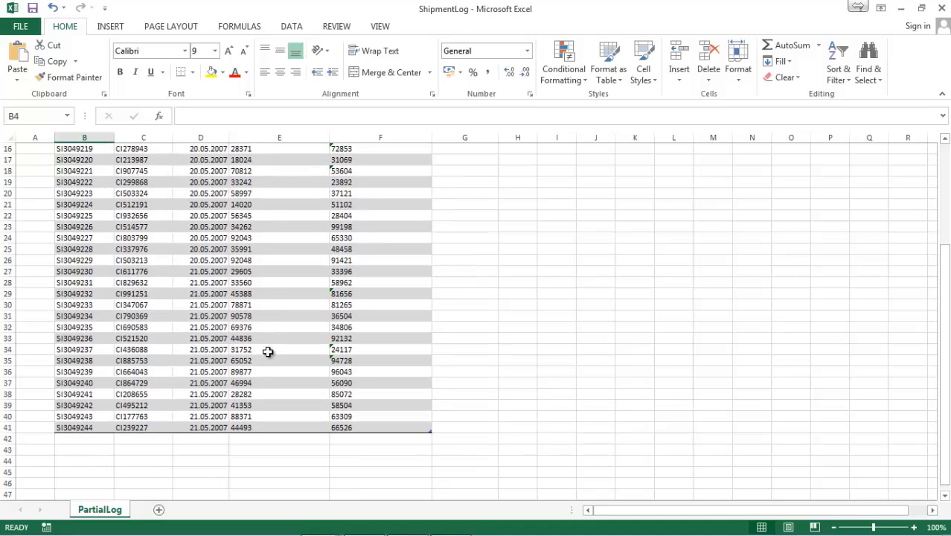
scroll(271, 227, up, 5)
click(141, 170)
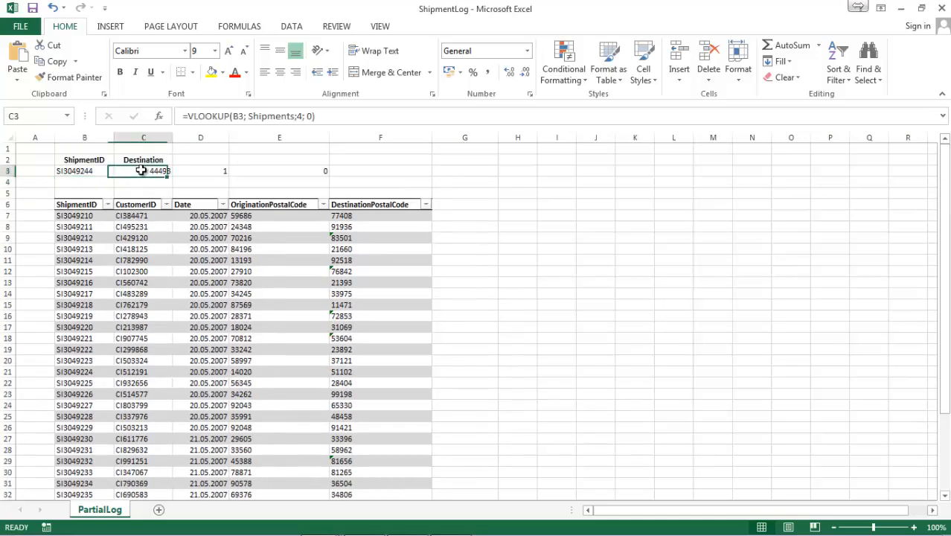